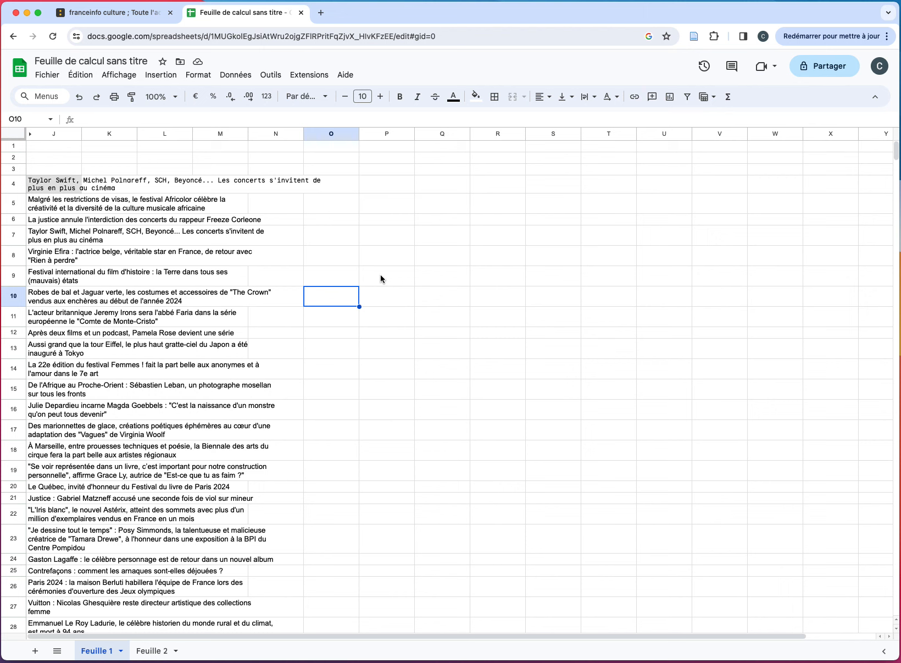
Switch to the franceinfo culture page and capture the XPath of the Jeremy Irons headline under Séries with XPath Helper.
key("super+grave")
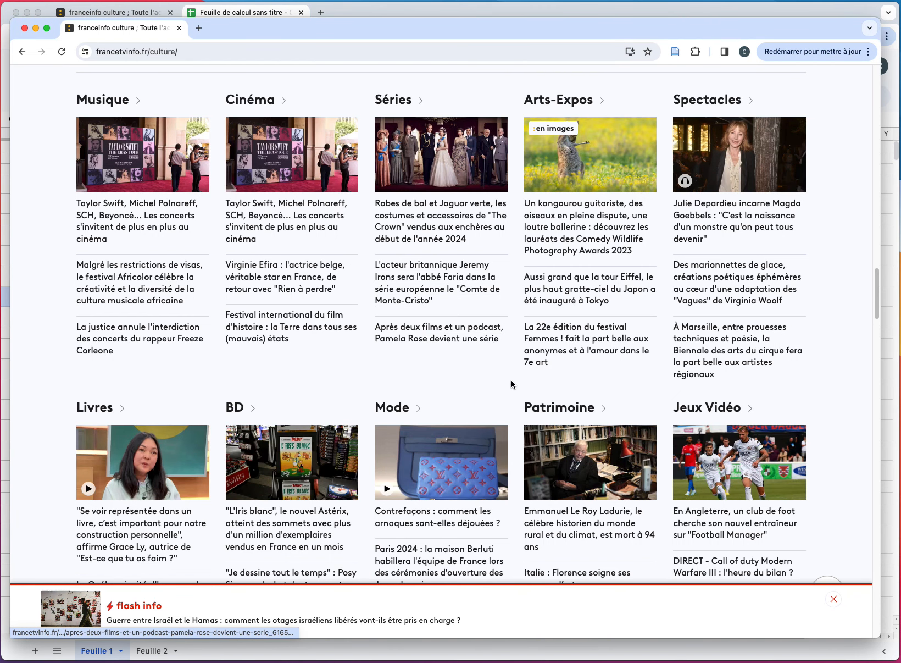
scroll(515, 378, "up", 4)
scroll(515, 378, "down", 4)
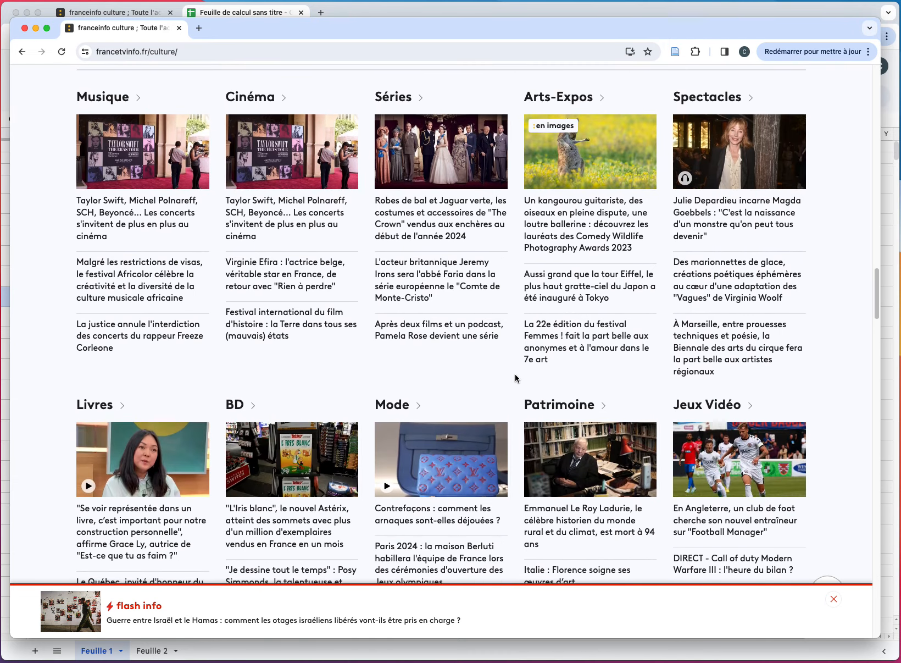
scroll(515, 378, "down", 5)
scroll(515, 379, "up", 5)
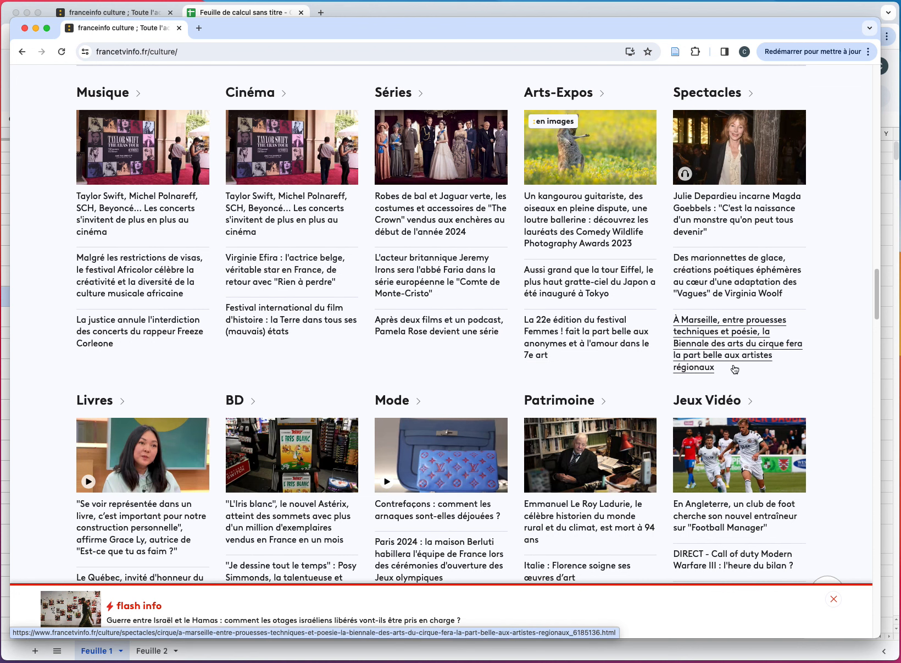
left_click(695, 53)
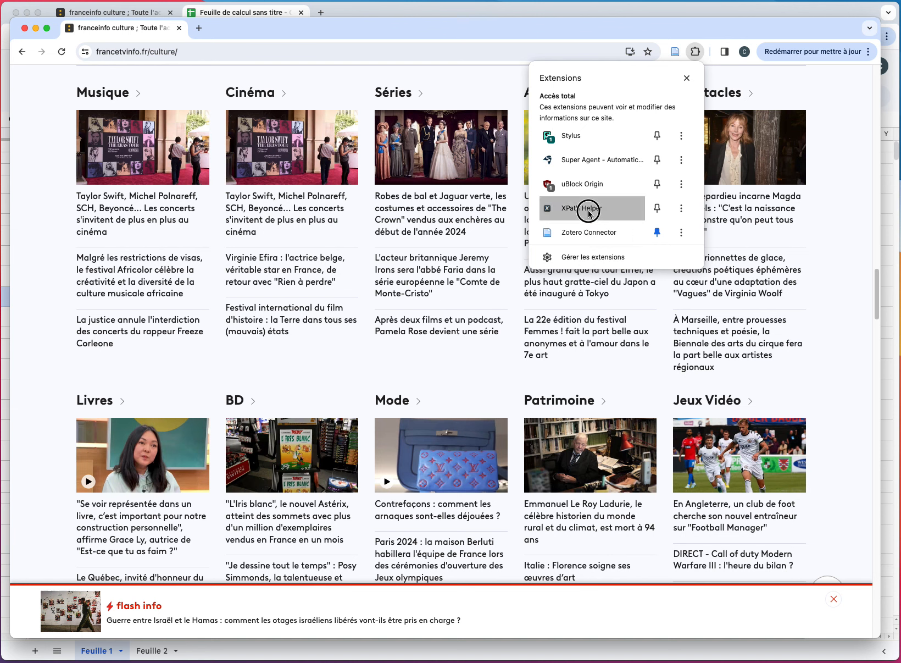
left_click(589, 213)
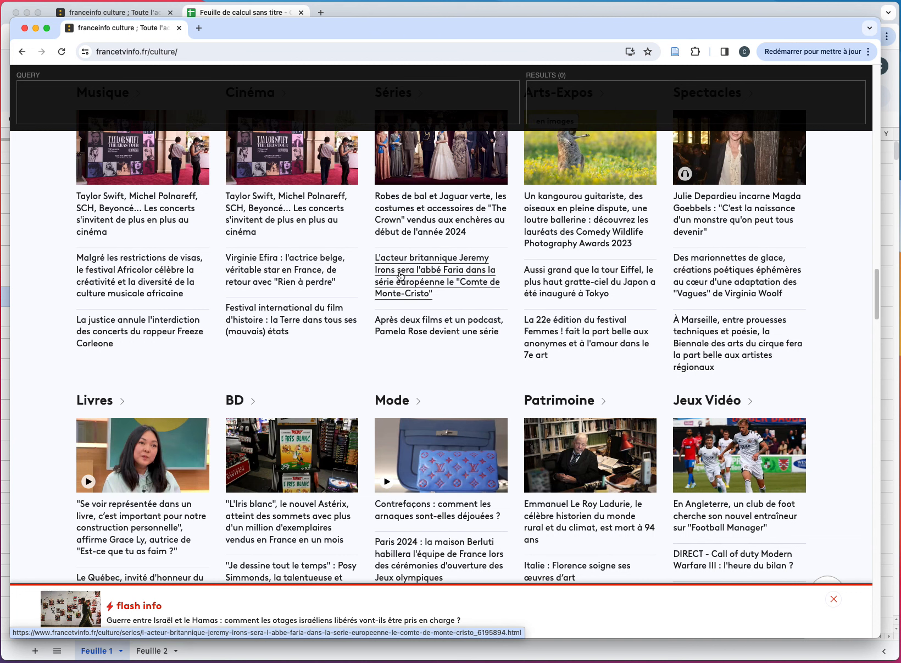
key("shift")
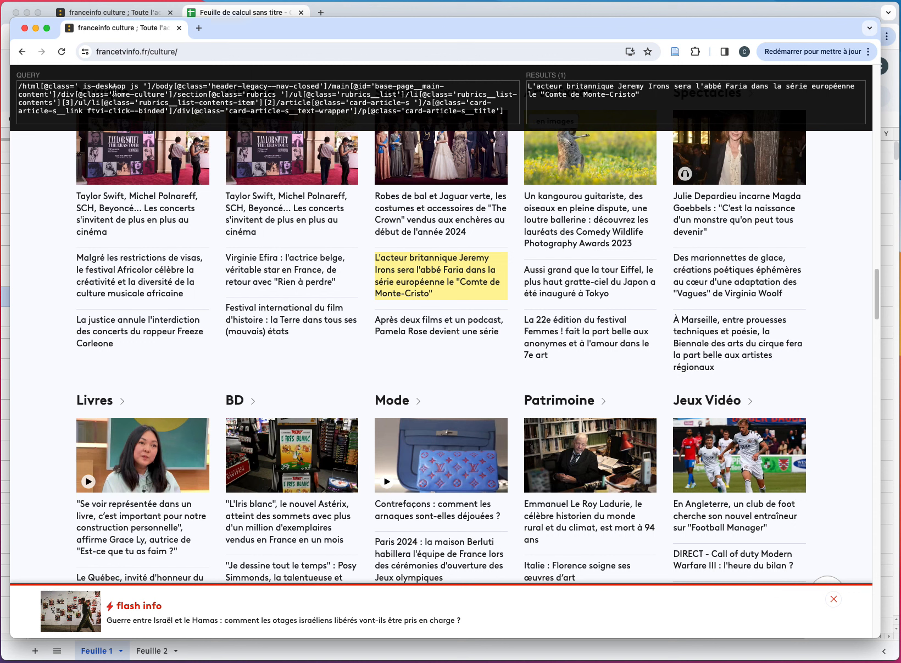
double_click(30, 87)
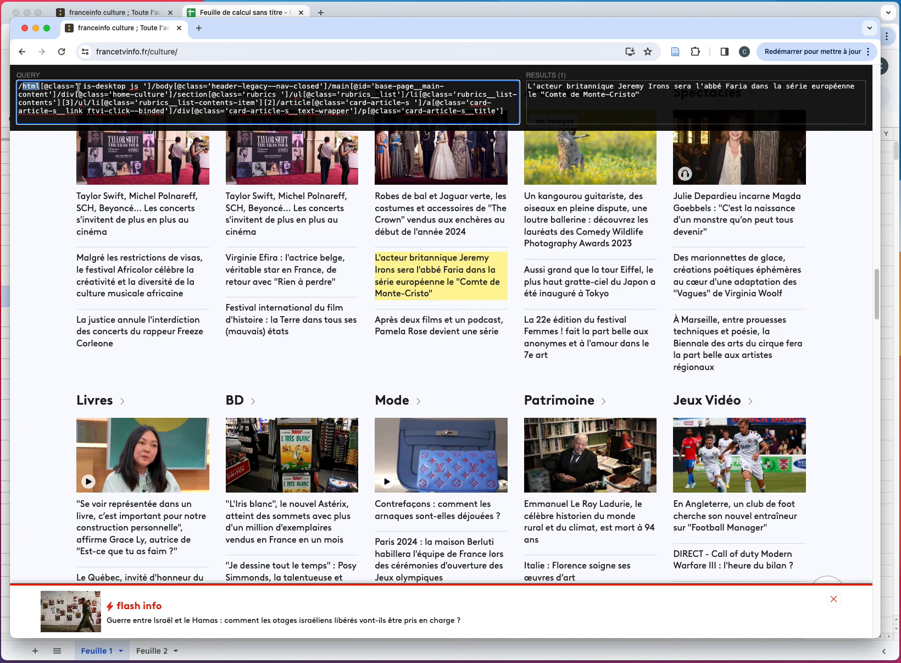
double_click(162, 88)
double_click(341, 88)
left_click(369, 113)
left_click_drag(358, 111, 24, 86)
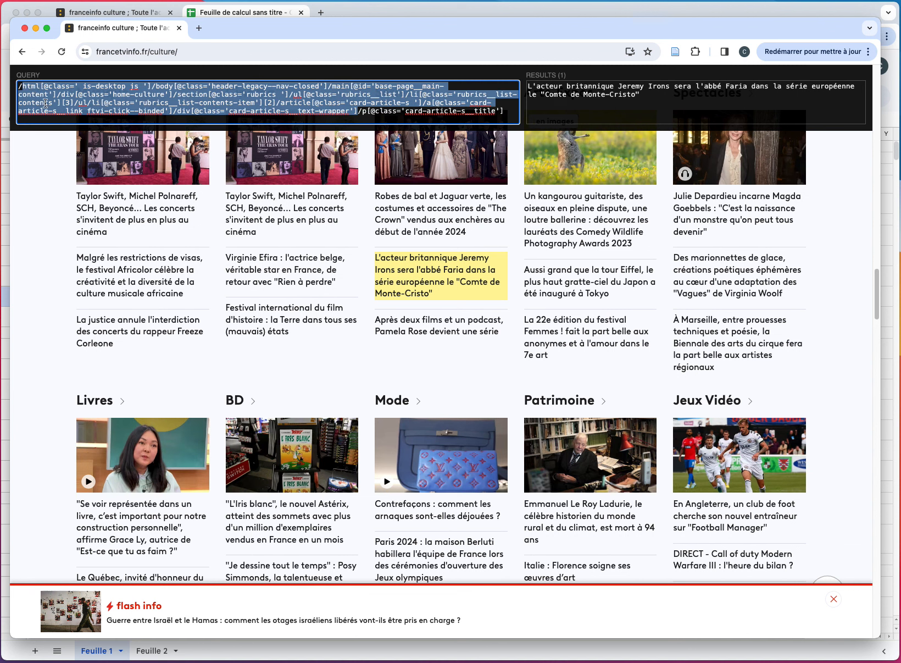
type("/")
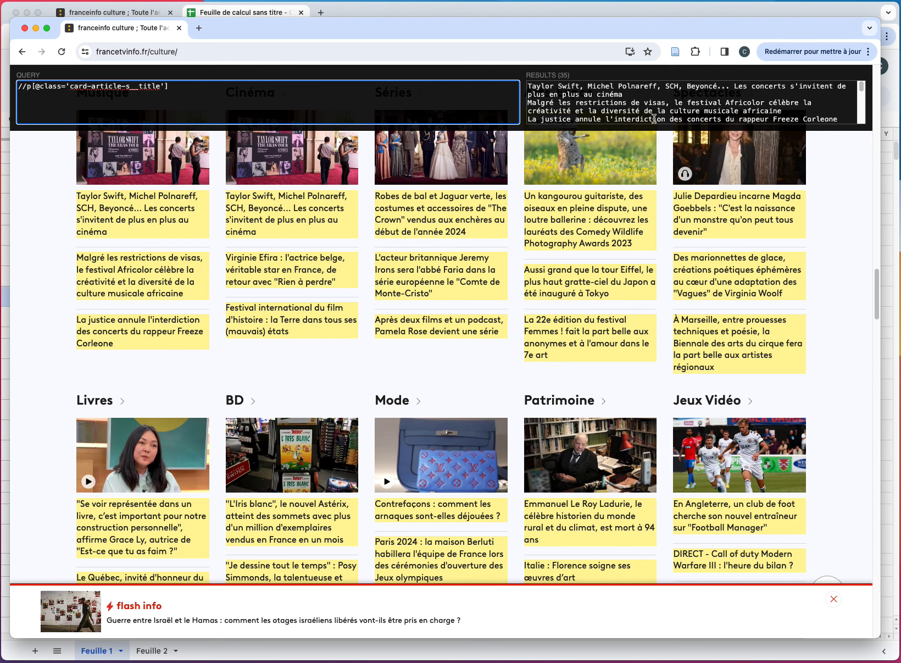
scroll(662, 109, "down", 10)
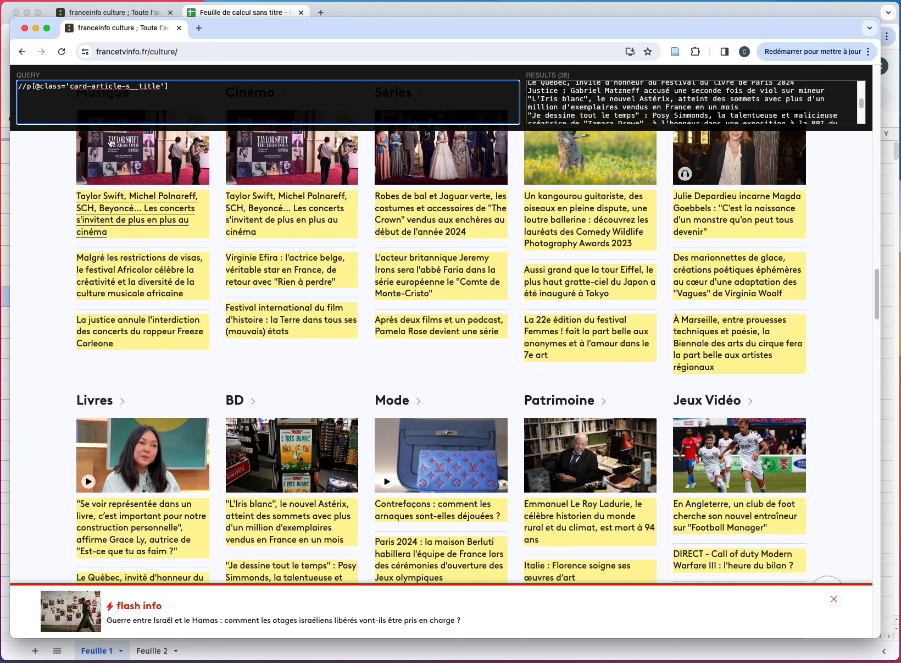
Create a blank Google Sheets spreadsheet in a new tab and start an IMPORTXML formula in cell C1.
left_click(199, 28)
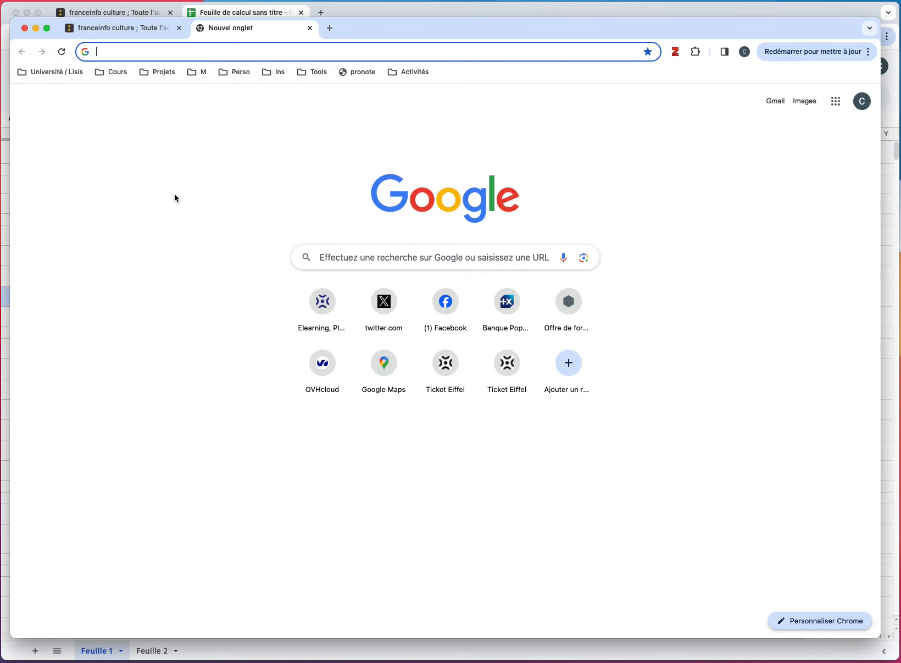
left_click(192, 174)
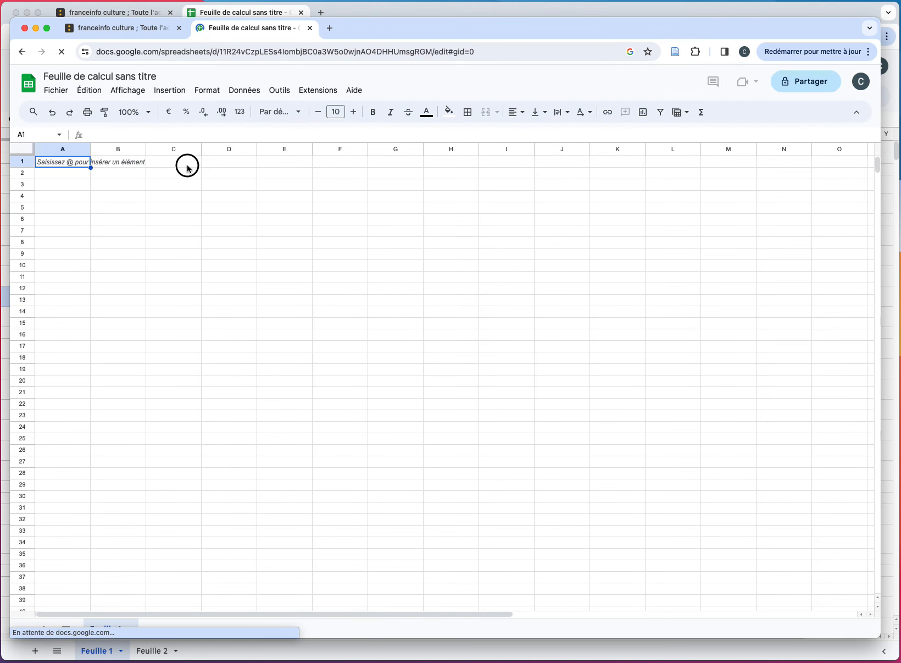
left_click(187, 165)
type("=")
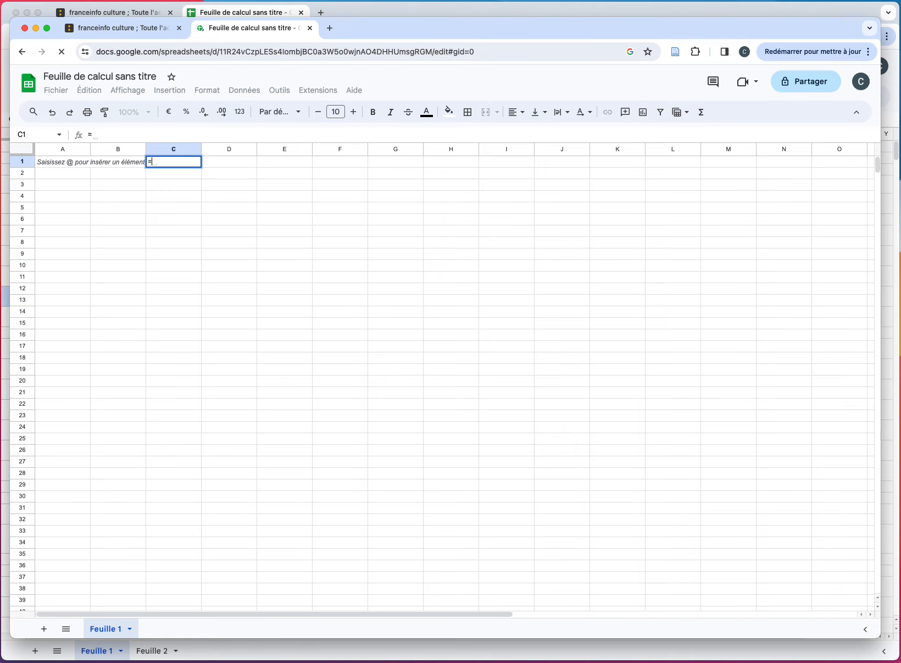
type("import")
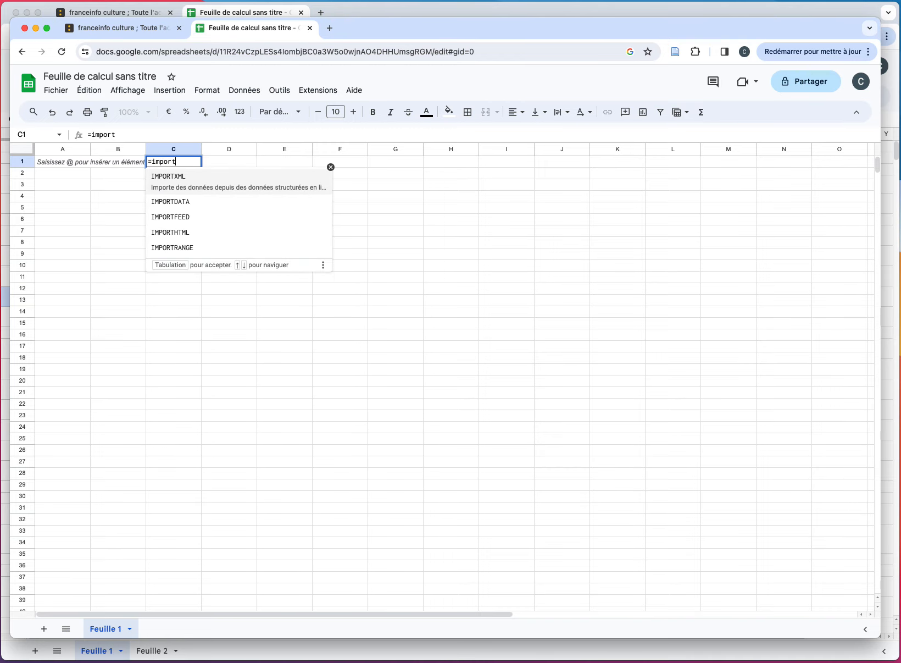
key("Tab")
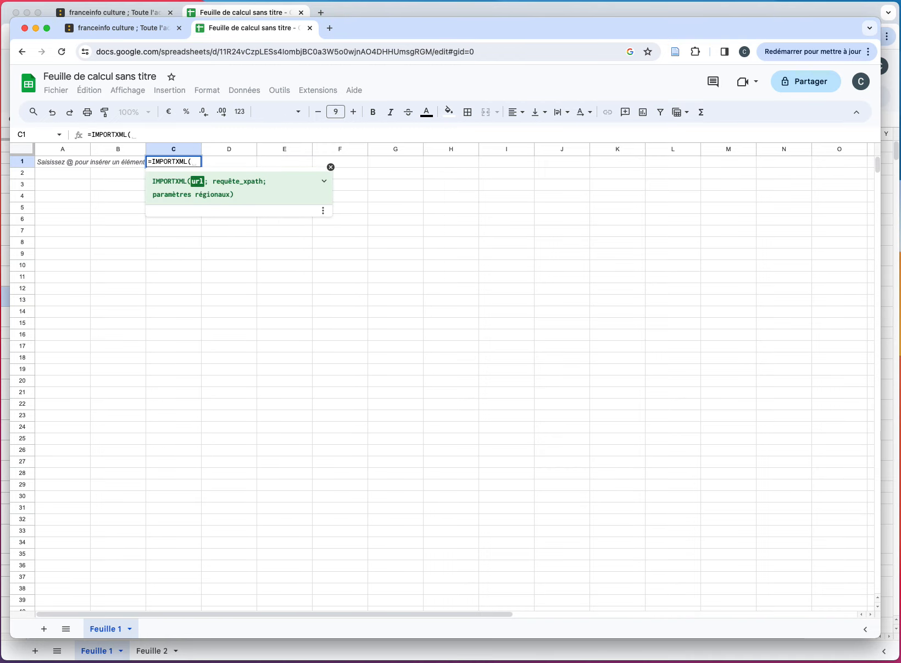
Copy the franceinfo culture page's address into the formula as the quoted url argument, and open the quoted XPath argument after a semicolon.
left_click(135, 32)
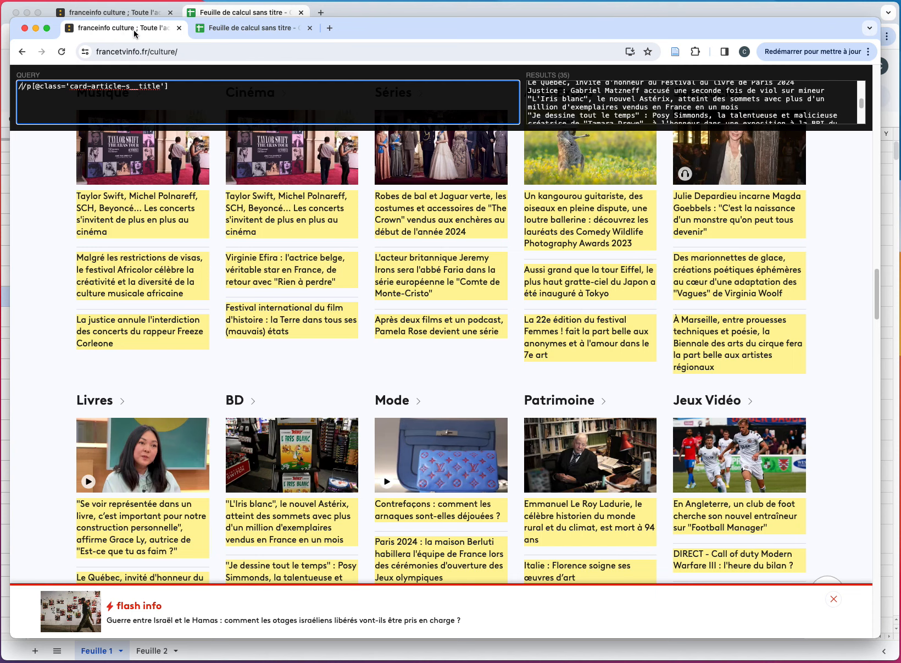
left_click(159, 52)
key("super+c")
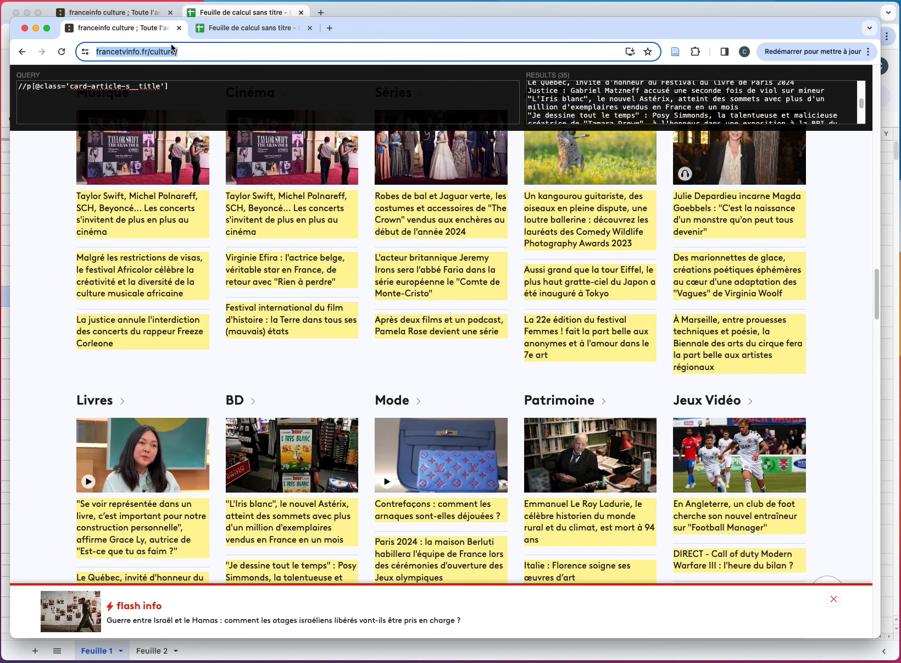
left_click(222, 28)
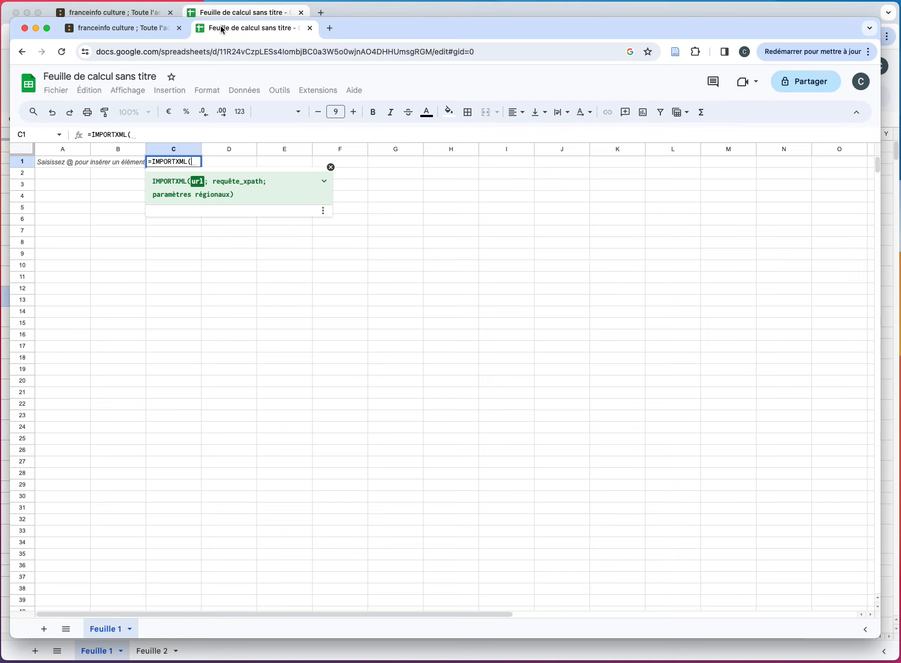
type("\"")
key("super+v")
type("\"")
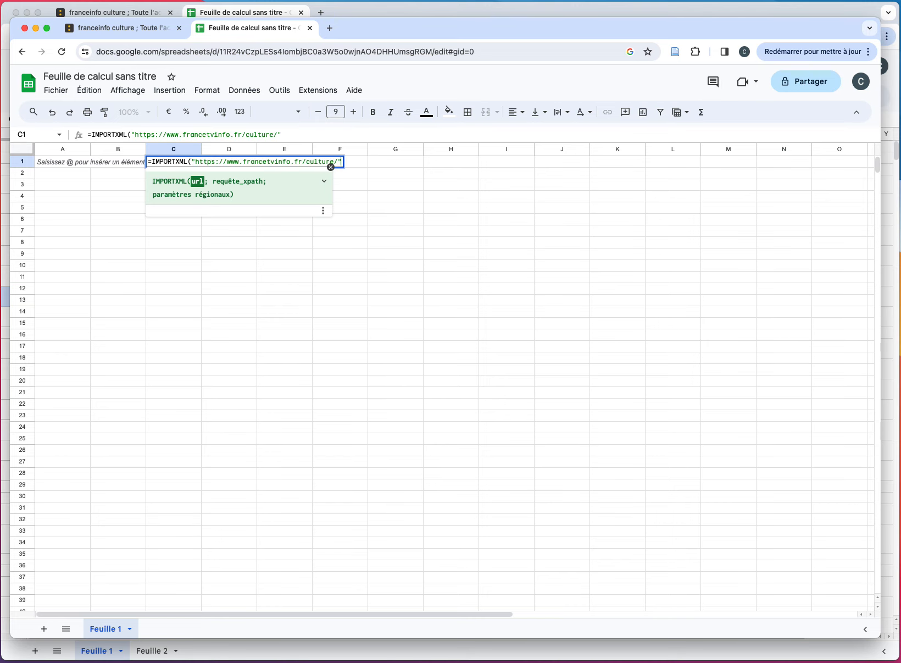
type(";\"")
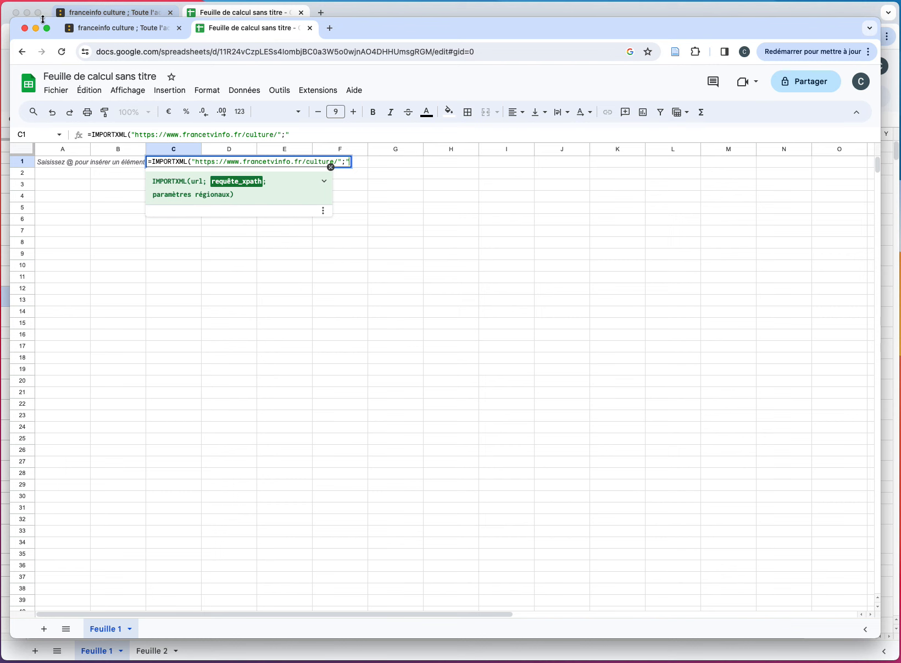
left_click(90, 29)
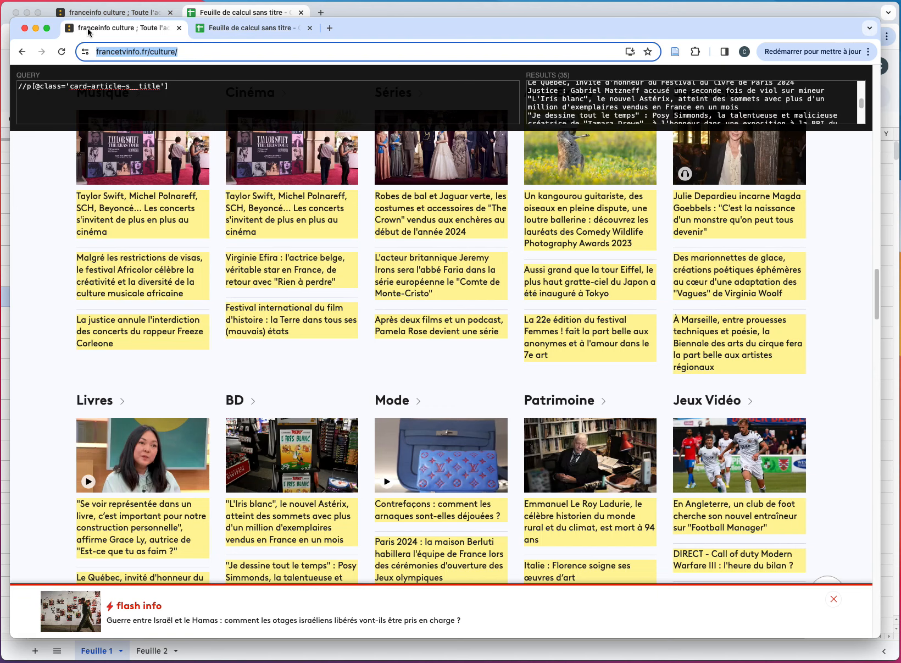
left_click(179, 85)
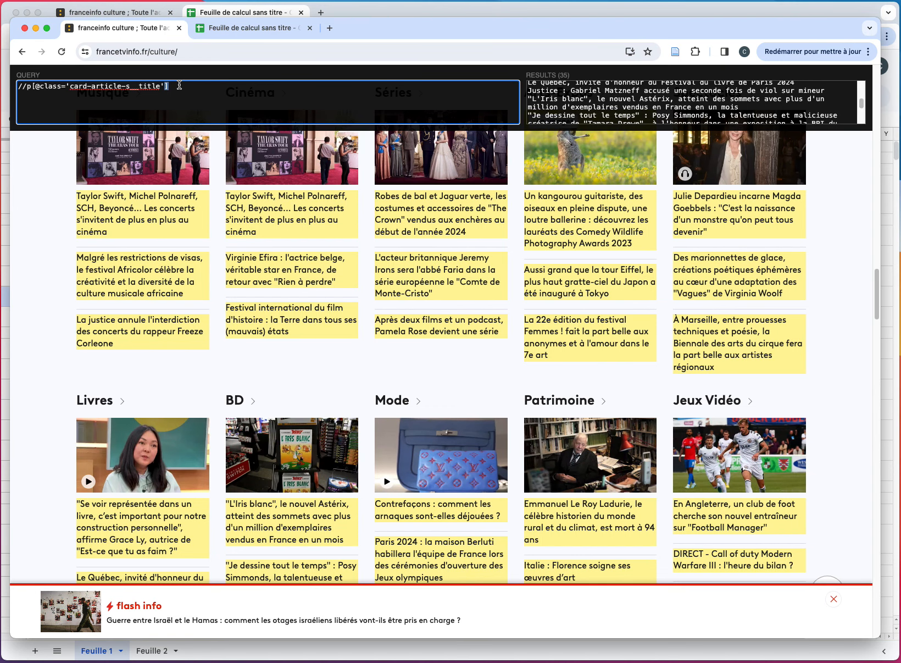
key("super+a")
key("super+c")
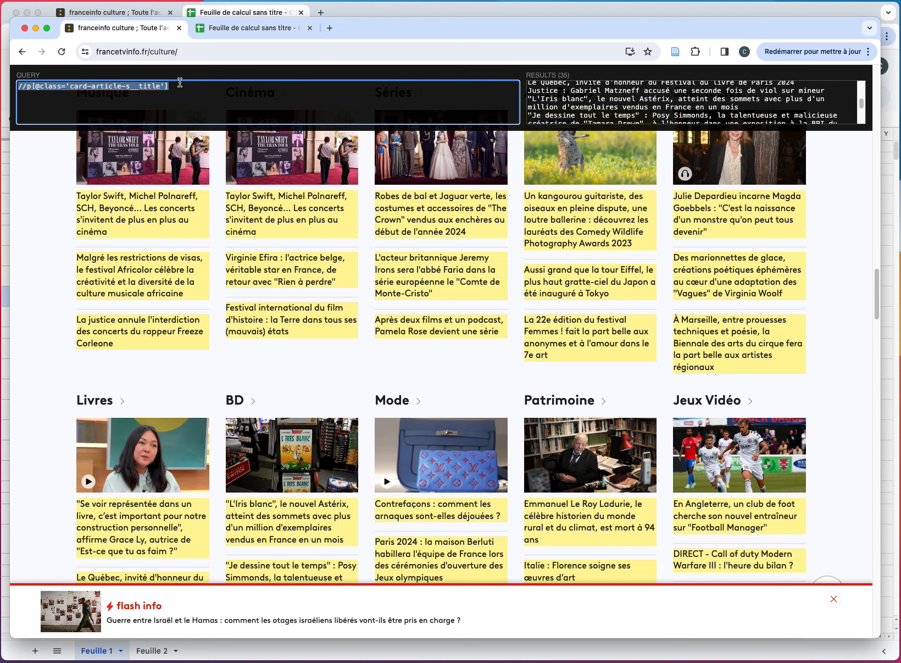
left_click(238, 31)
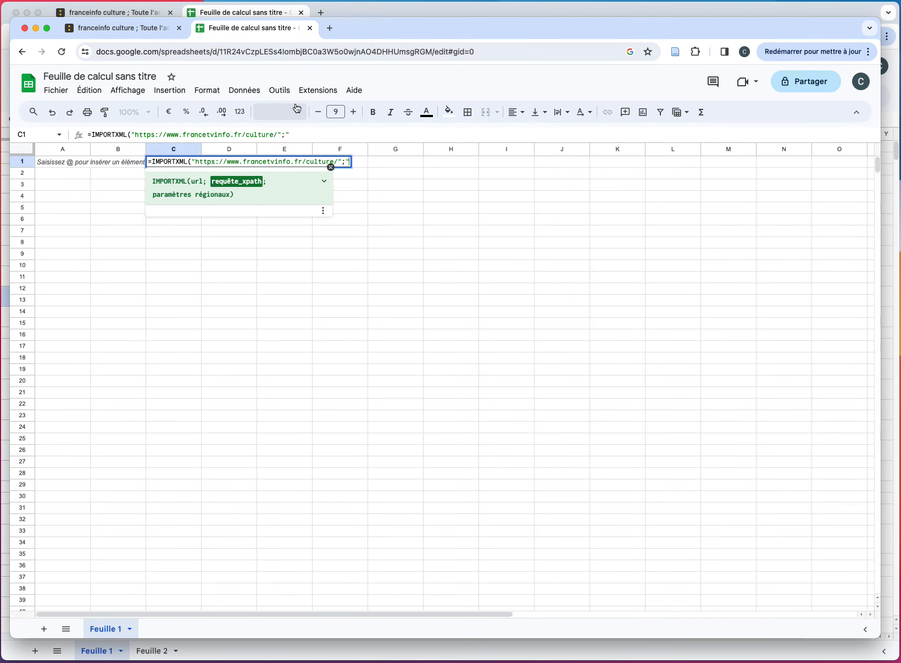
key("super+v")
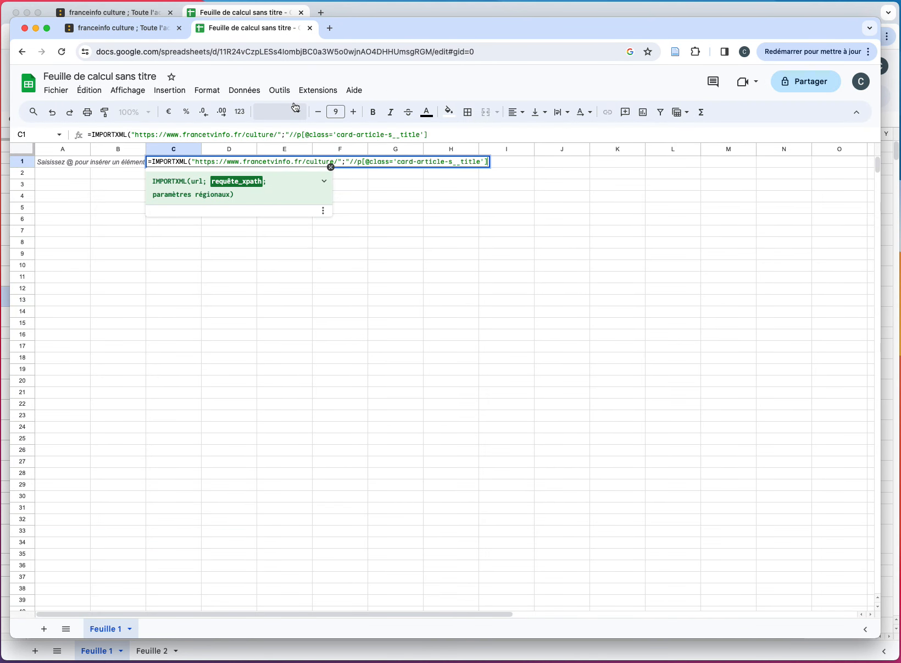
type("\")")
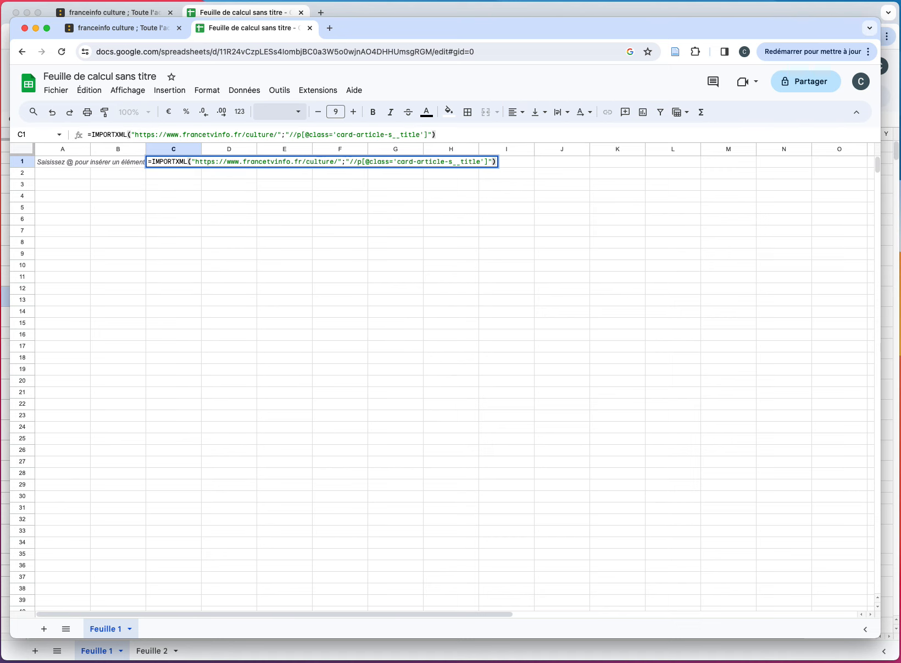
key("Return")
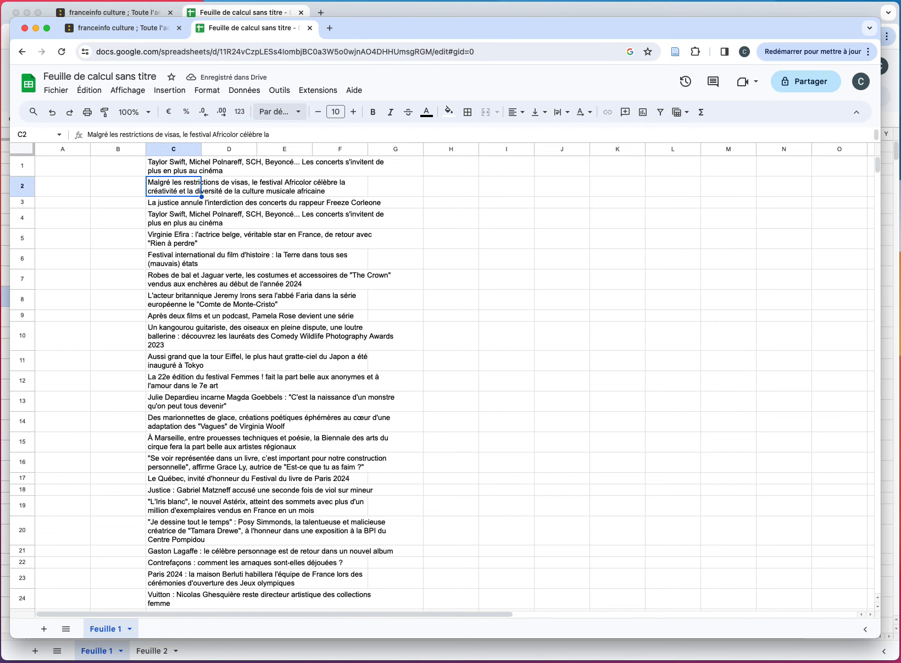
Review the list of imported article titles in column C from the first to the last row.
left_click(234, 409)
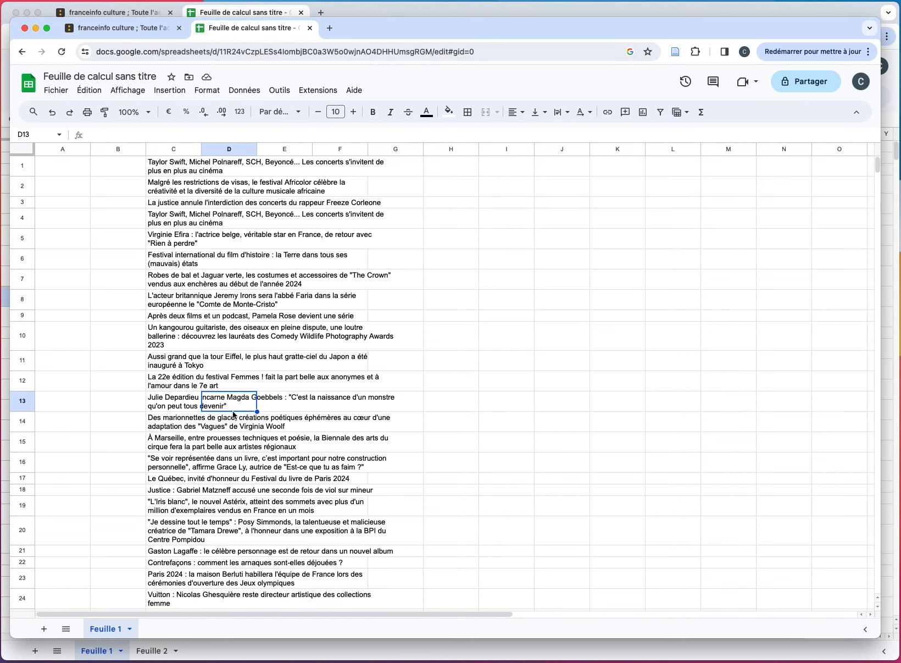
scroll(233, 411, "down", 3)
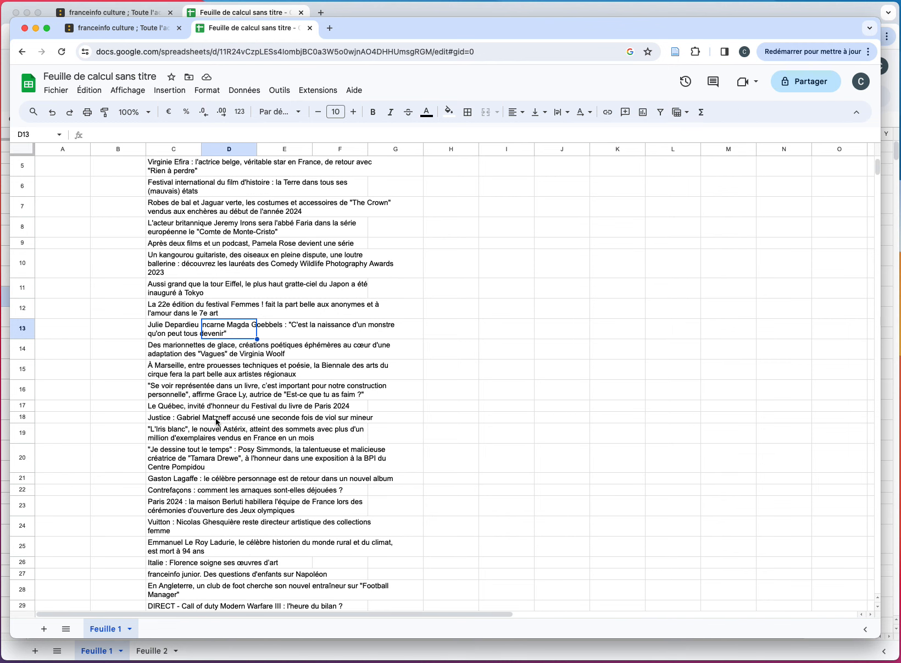
left_click(162, 370)
scroll(132, 392, "down", 3)
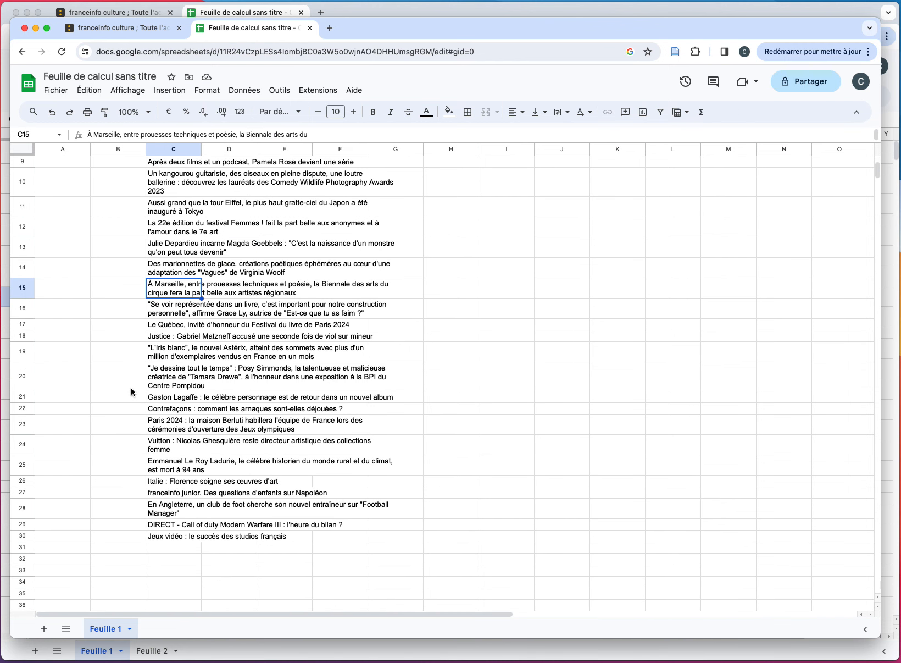
scroll(131, 389, "up", 5)
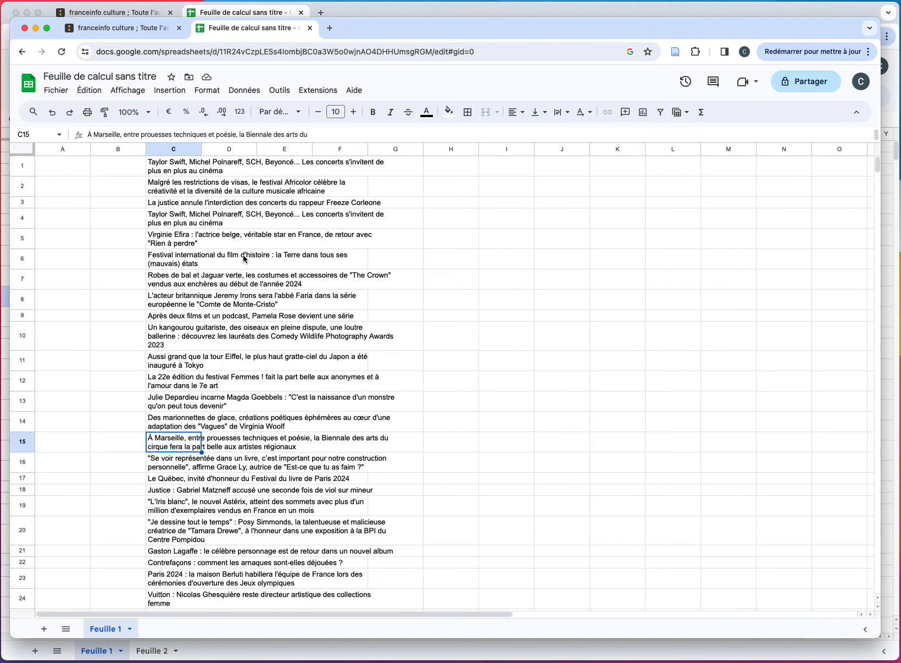
Return to the franceinfo culture page and examine which headlines across its sections the XPath query highlights.
left_click(138, 30)
scroll(418, 363, "up", 10)
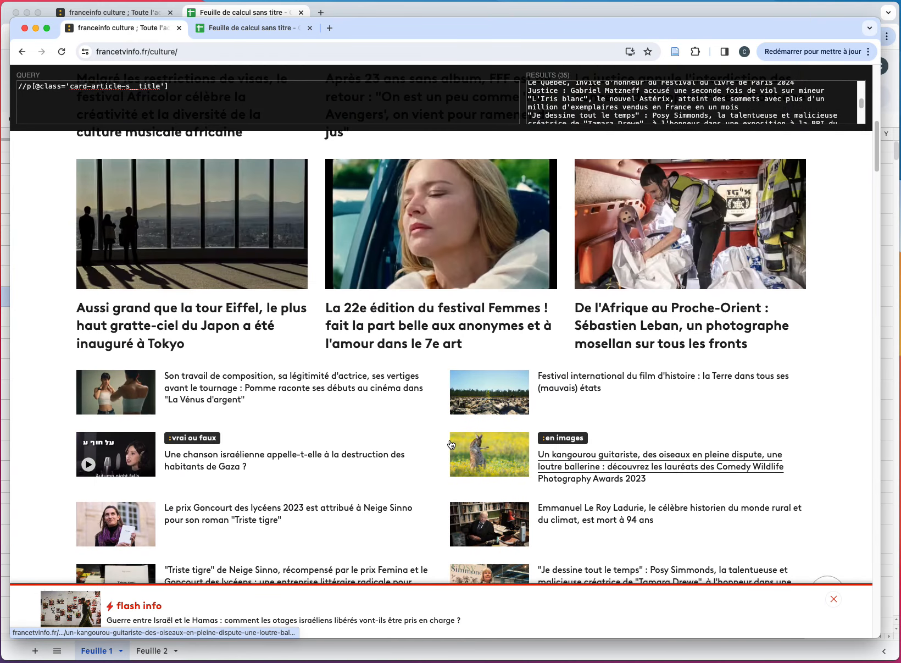
scroll(451, 443, "down", 15)
scroll(452, 440, "down", 20)
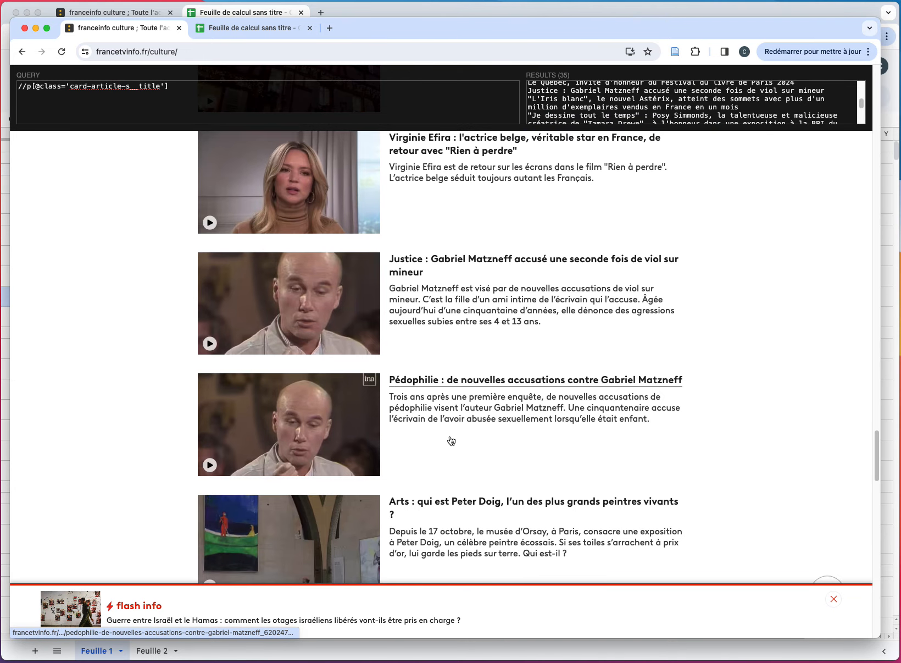
scroll(451, 440, "up", 10)
scroll(449, 443, "up", 15)
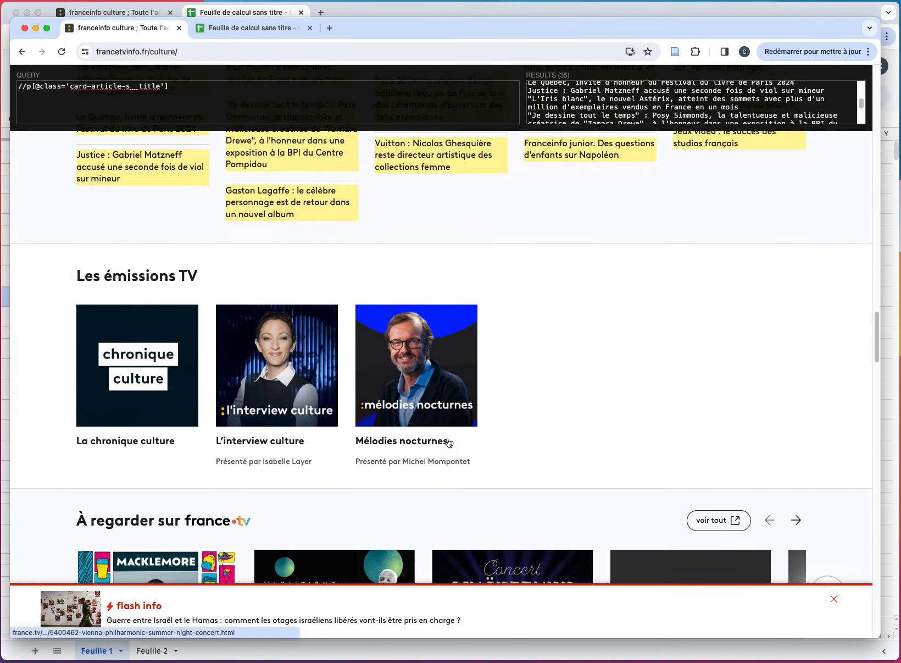
scroll(449, 443, "up", 7)
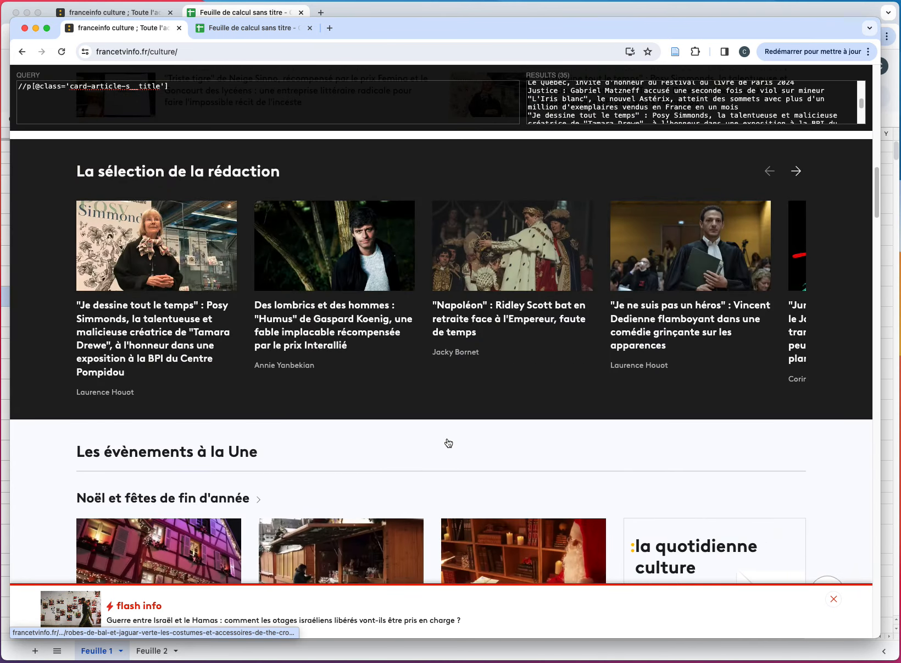
scroll(413, 376, "down", 6)
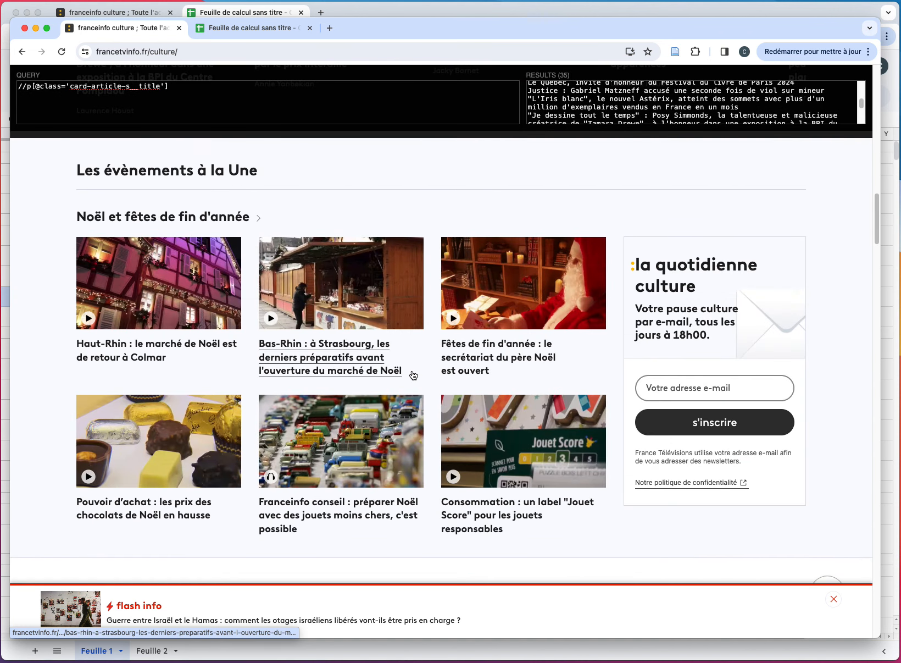
scroll(414, 375, "up", 5)
scroll(408, 390, "up", 10)
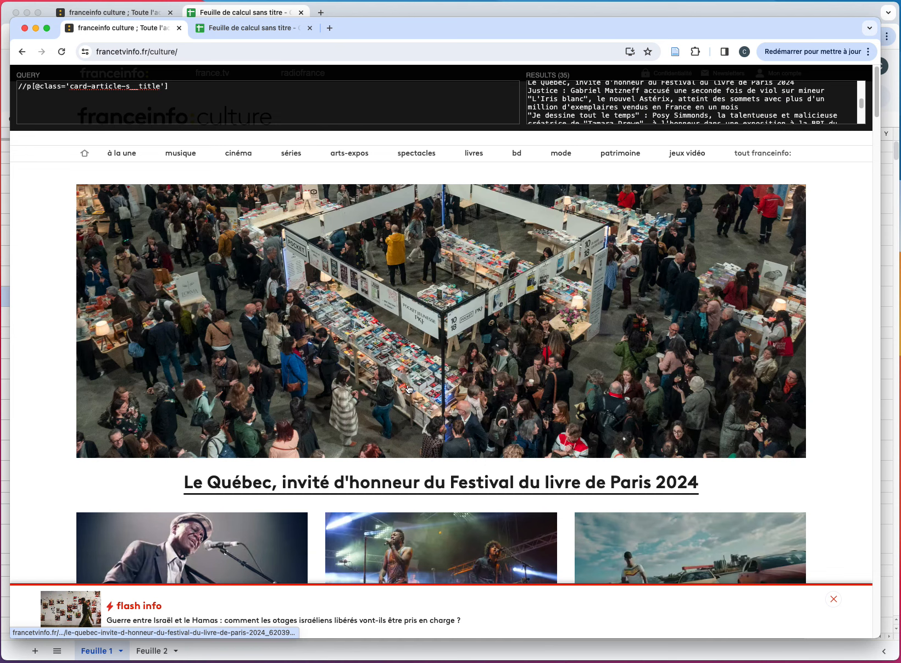
scroll(408, 390, "down", 5)
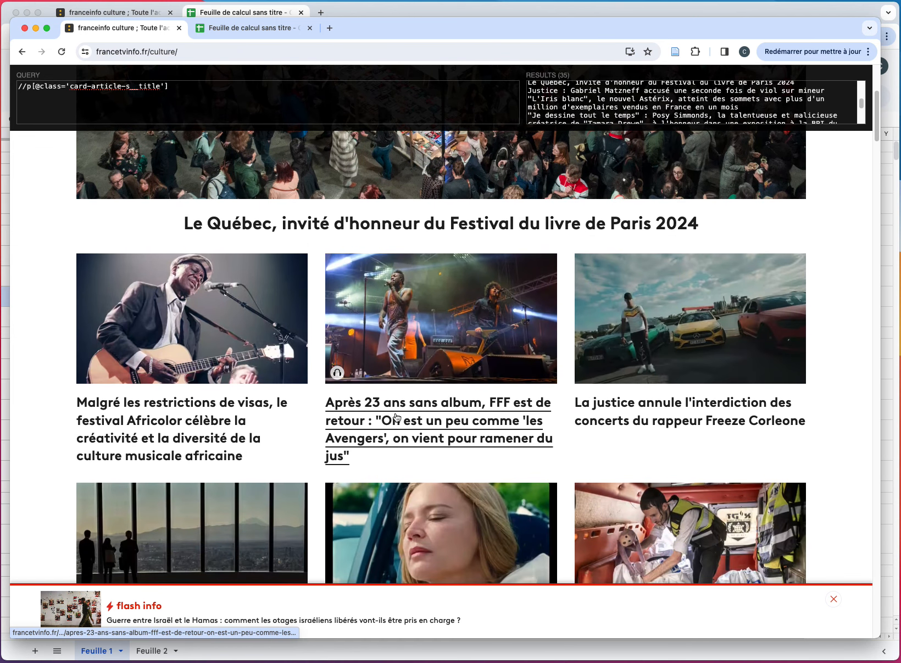
key("shift")
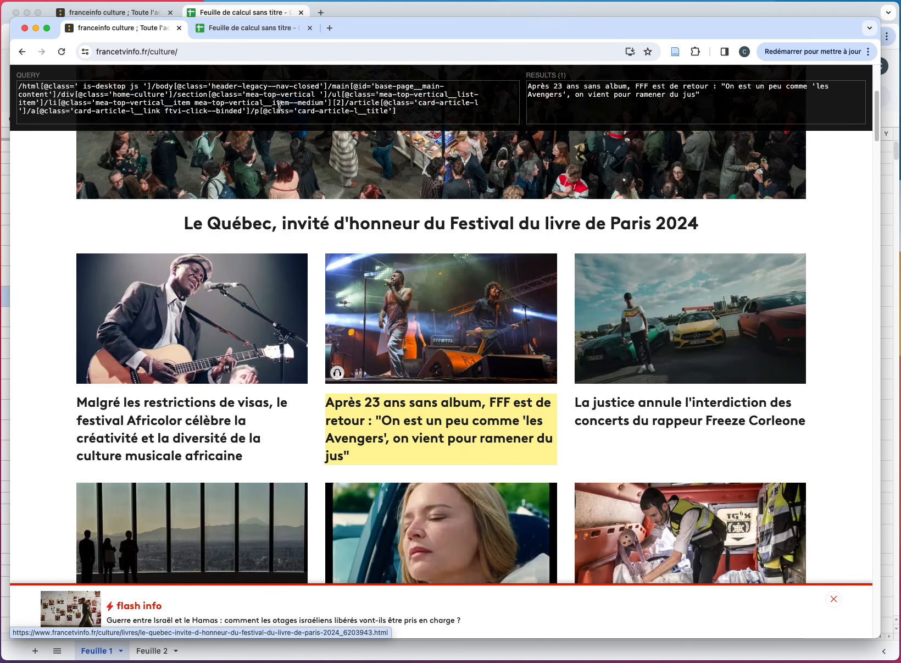
left_click(249, 109)
left_click_drag(249, 110, 8, 67)
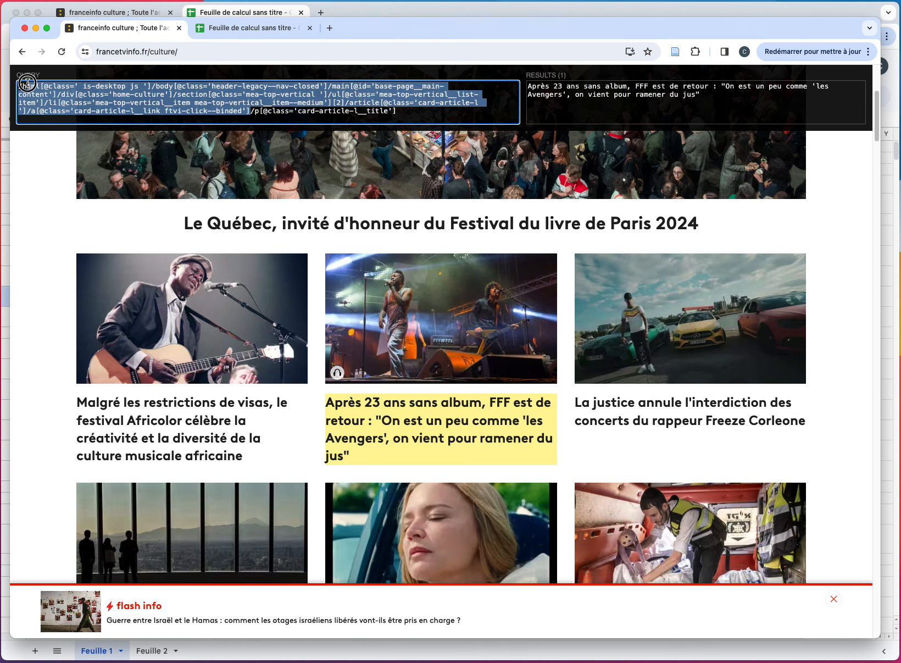
key("BackSpace")
type("/")
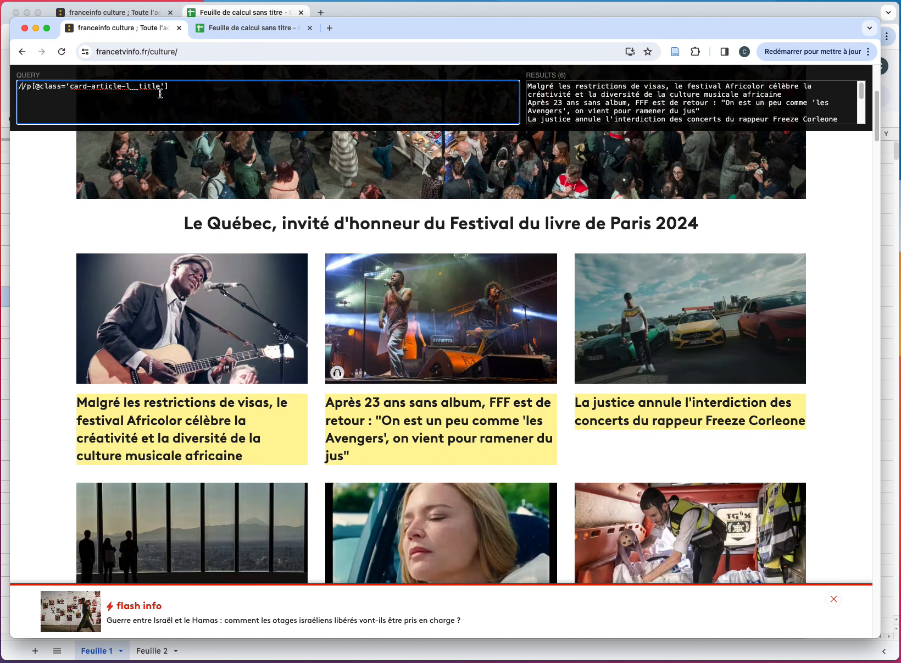
Copy the IMPORTXML formula from cell C1 of the spreadsheet into cell H1.
left_click(244, 29)
left_click(190, 171)
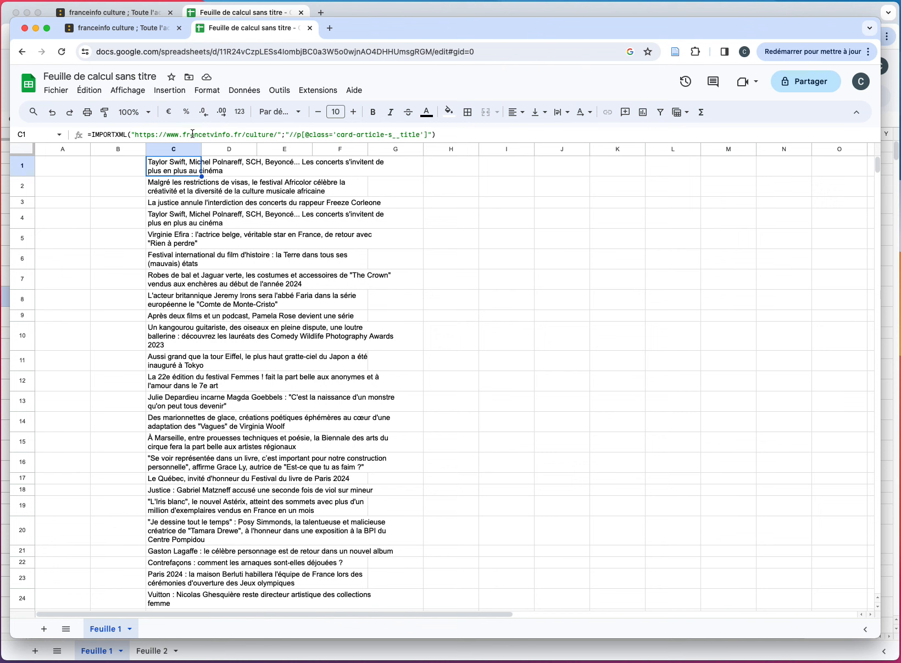
key("ctrl+c")
left_click(470, 168)
key("ctrl+v")
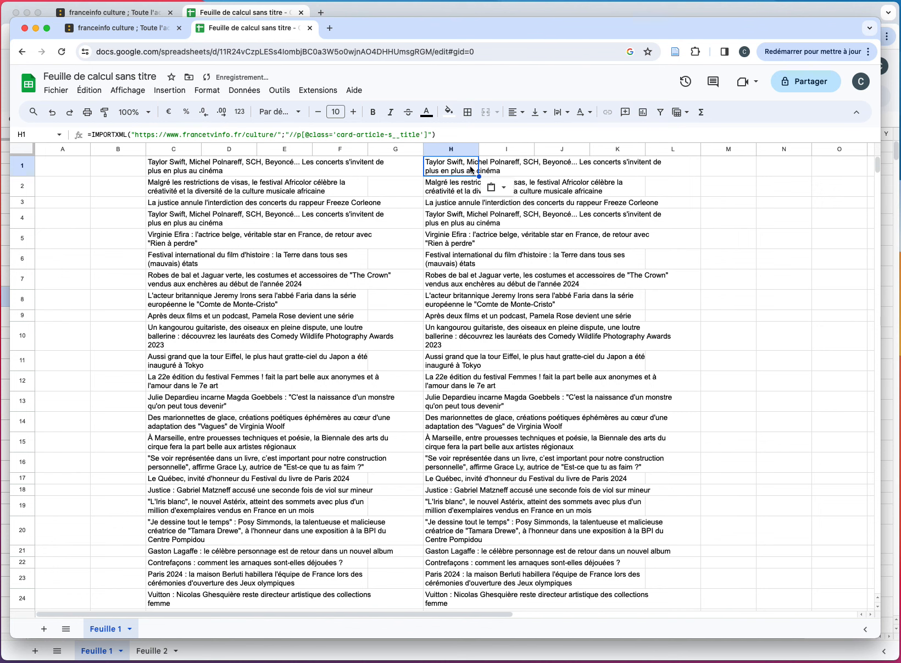
Change the class in H1's XPath argument to card-article-l__title and compare the imported titles with those highlighted on the franceinfo page.
left_click(398, 134)
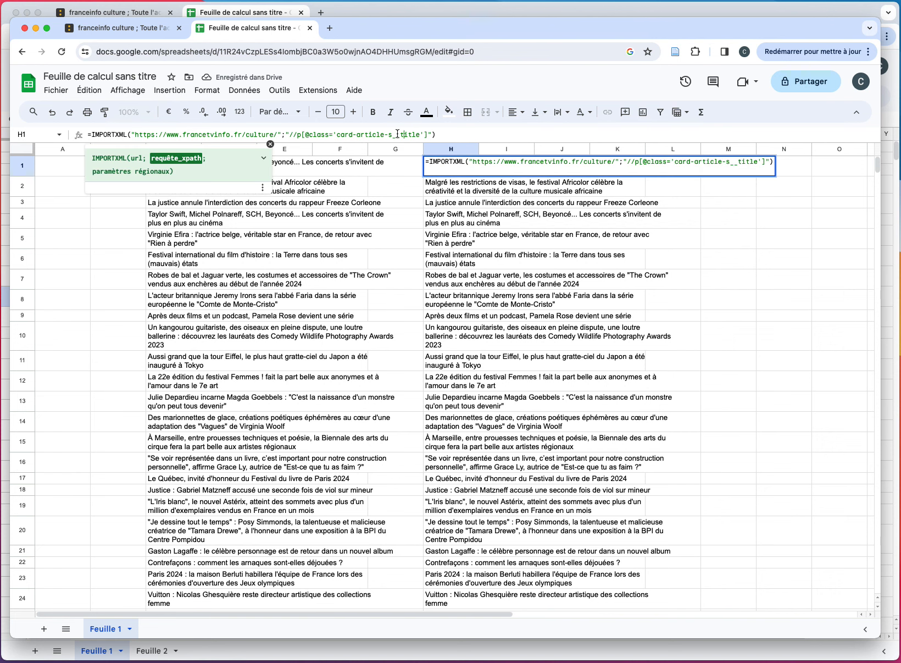
key("BackSpace")
type("l")
key("Return")
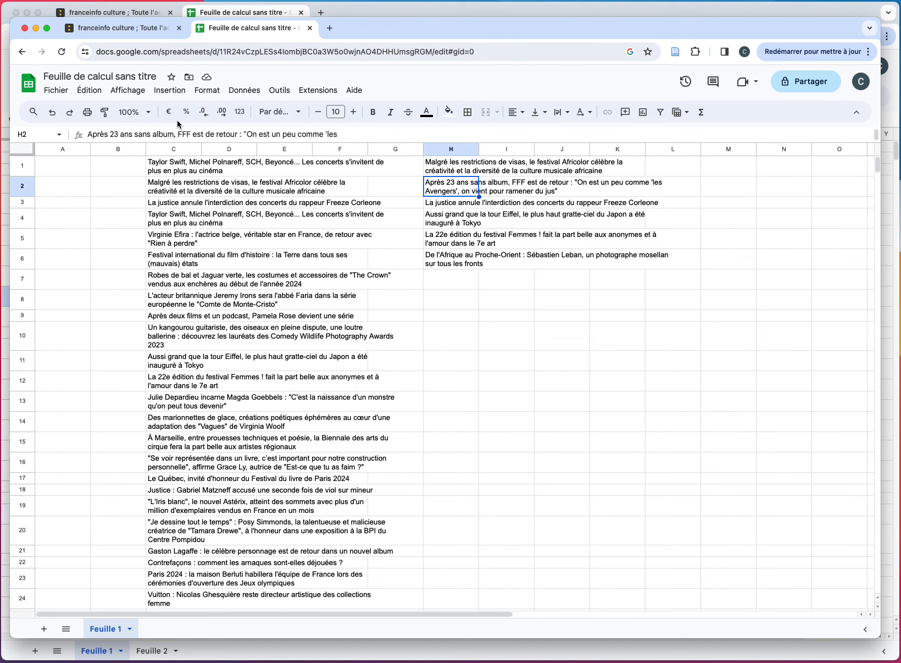
left_click(102, 34)
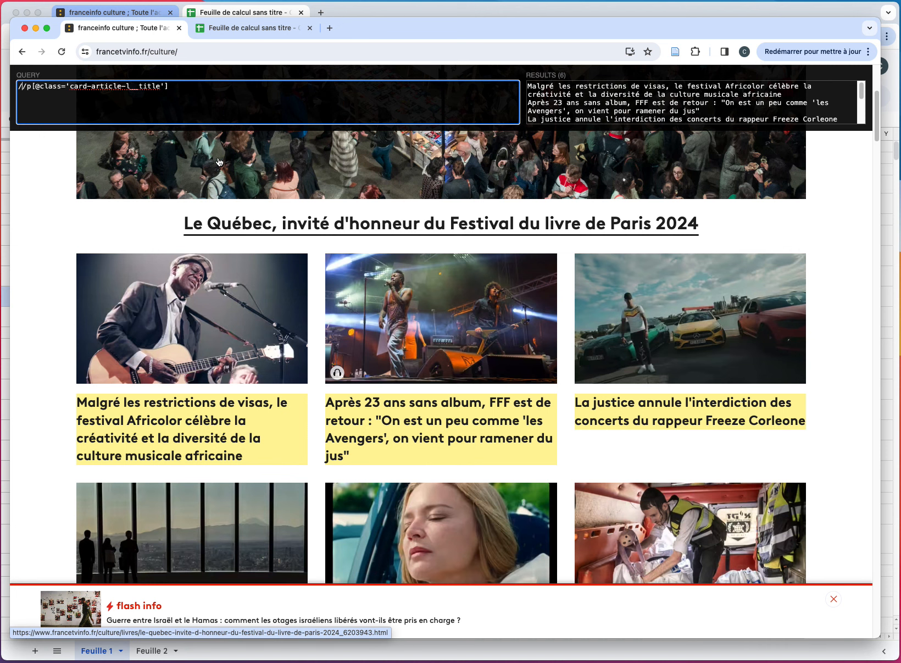
left_click(229, 30)
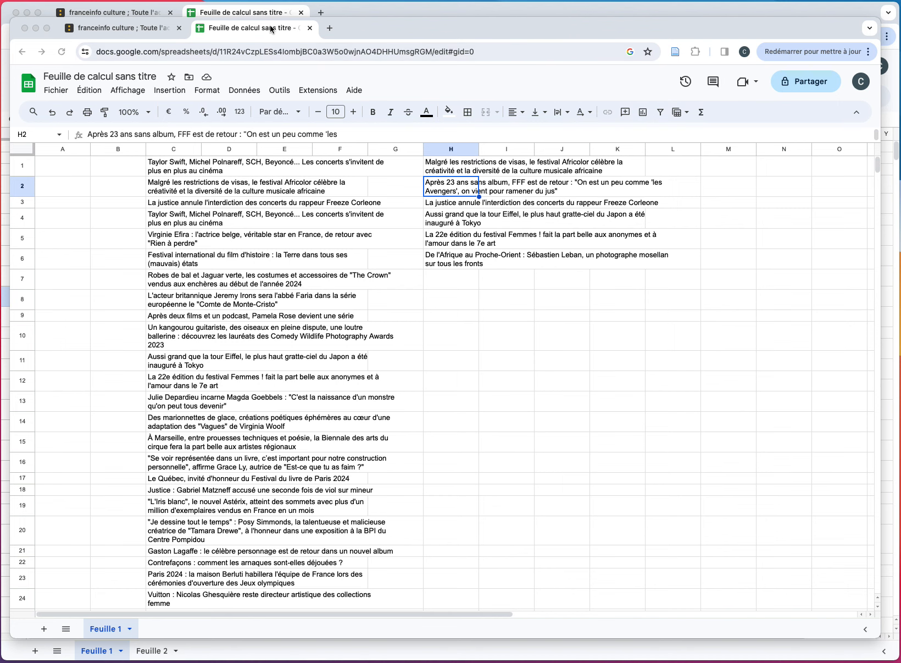
left_click(329, 28)
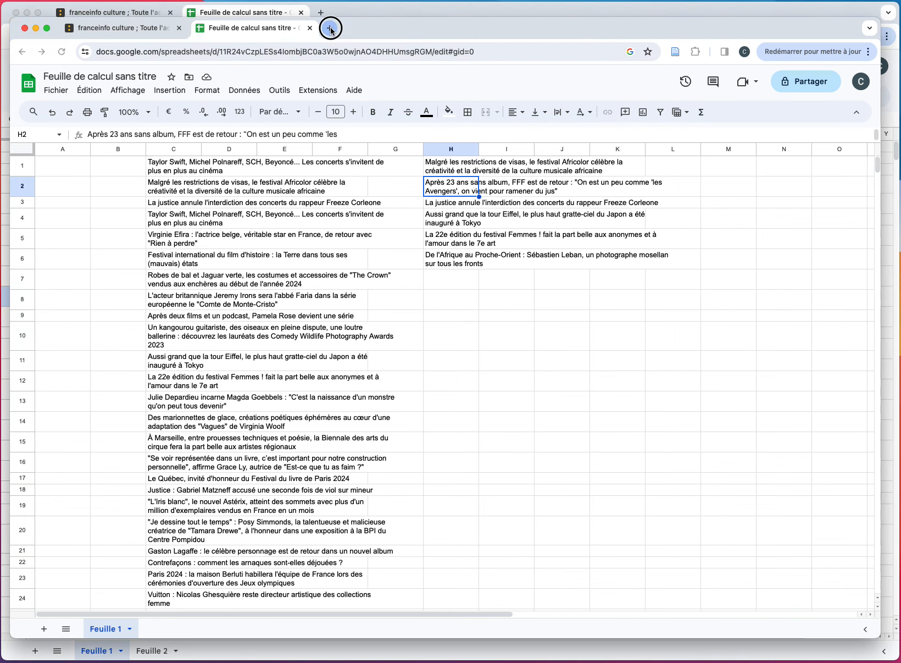
key("super+v")
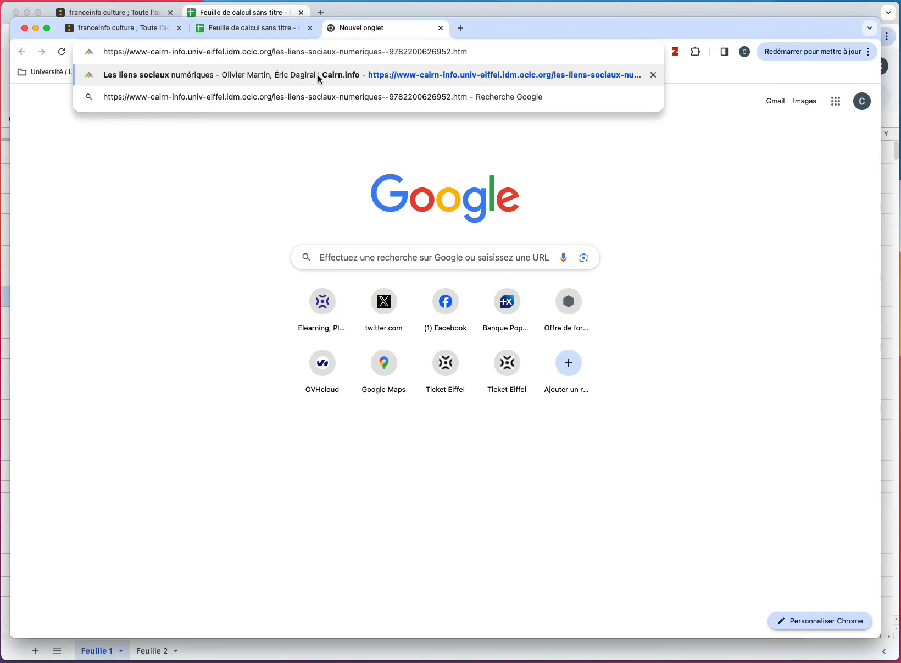
left_click(318, 77)
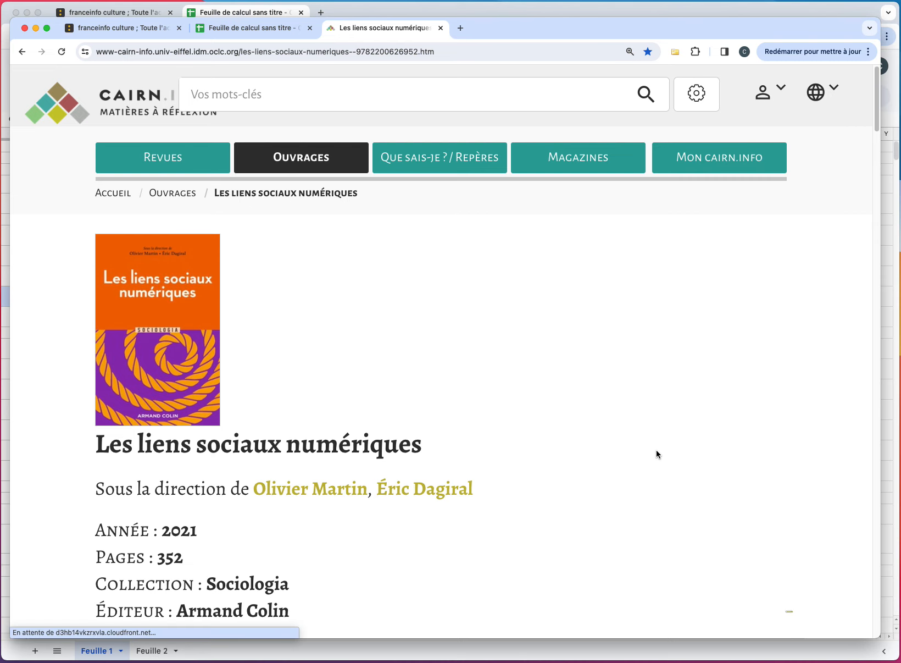
Examine how the chapter titles, authors and page ranges are laid out in the book's table of contents.
scroll(591, 425, "down", 5)
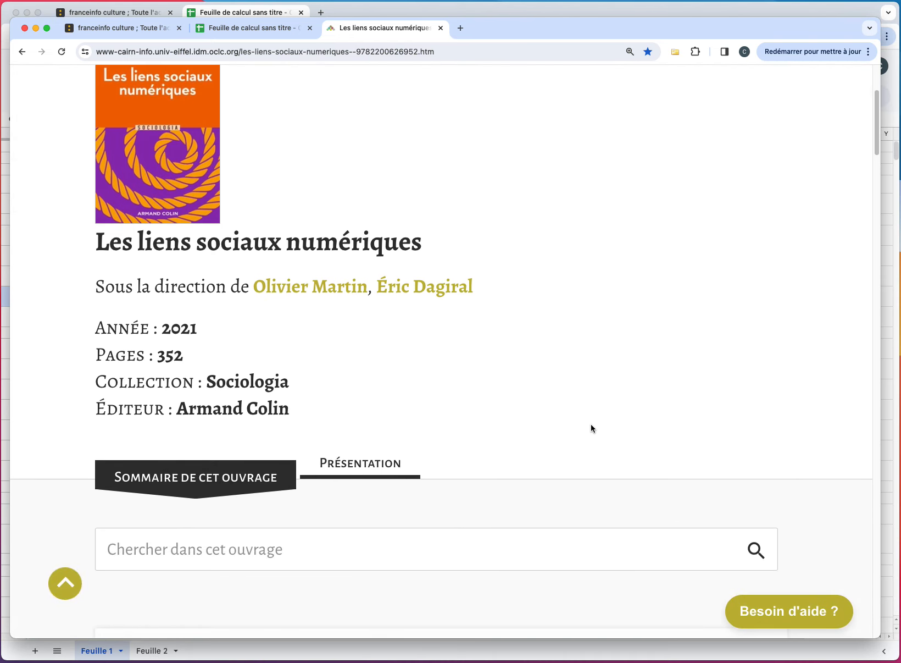
scroll(591, 428, "down", 10)
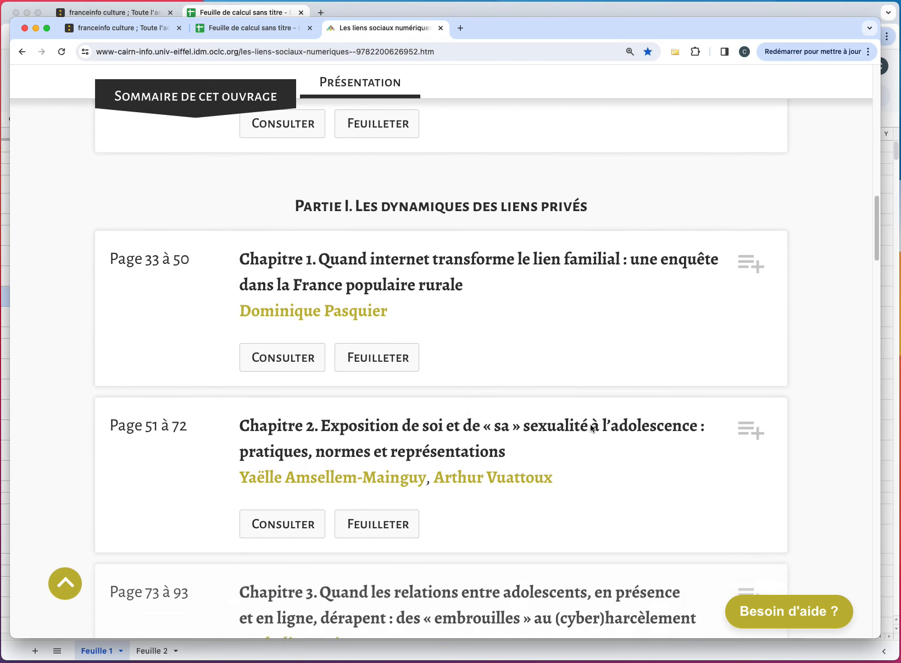
scroll(591, 428, "down", 5)
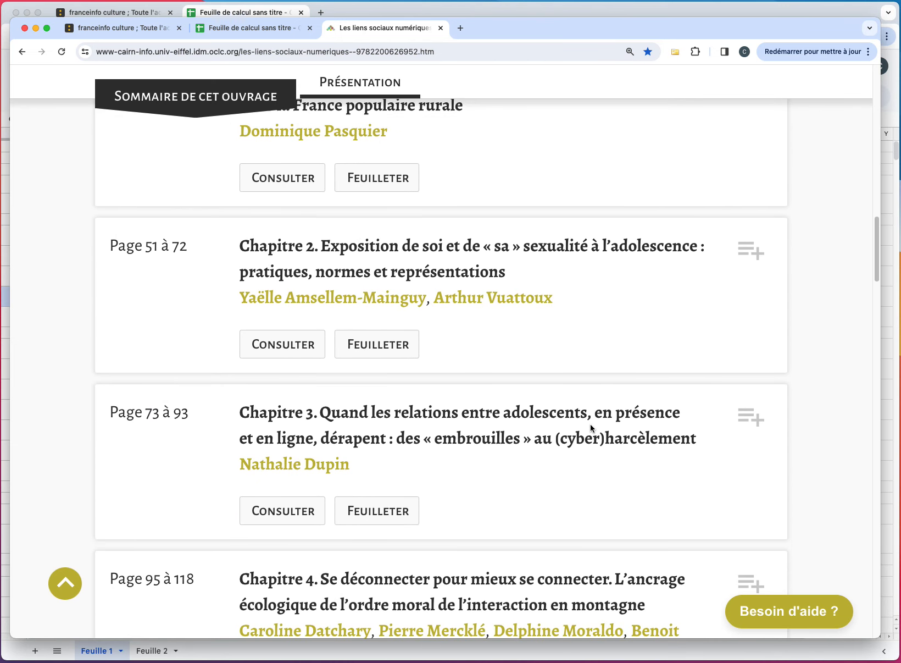
scroll(591, 428, "up", 15)
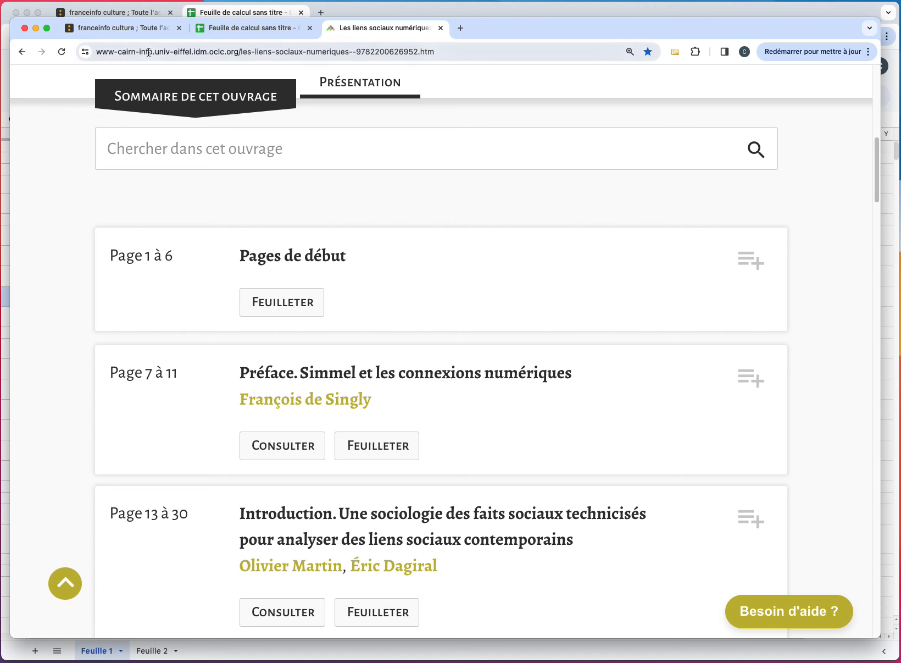
scroll(634, 413, "down", 1)
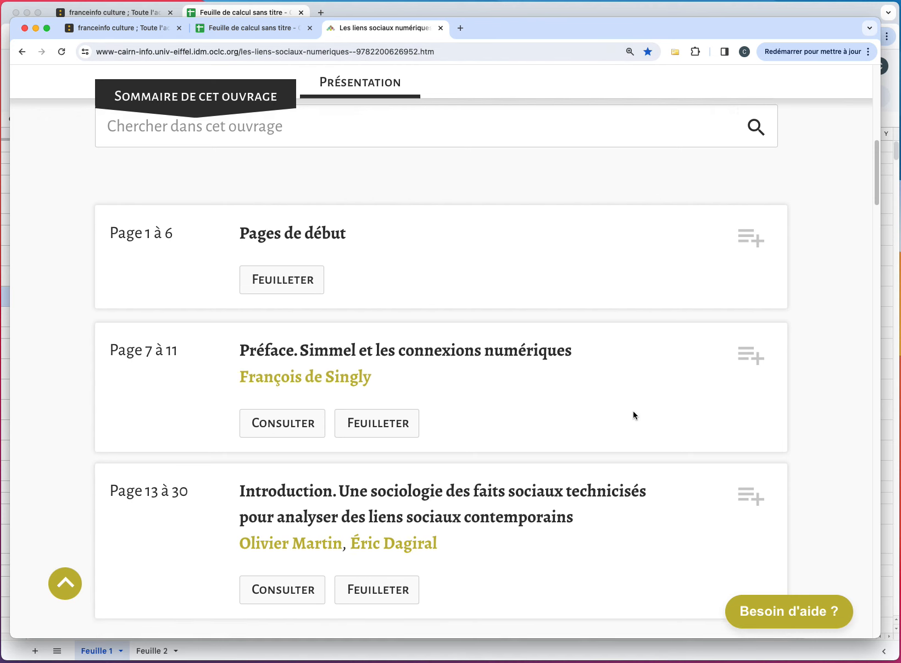
scroll(633, 411, "down", 5)
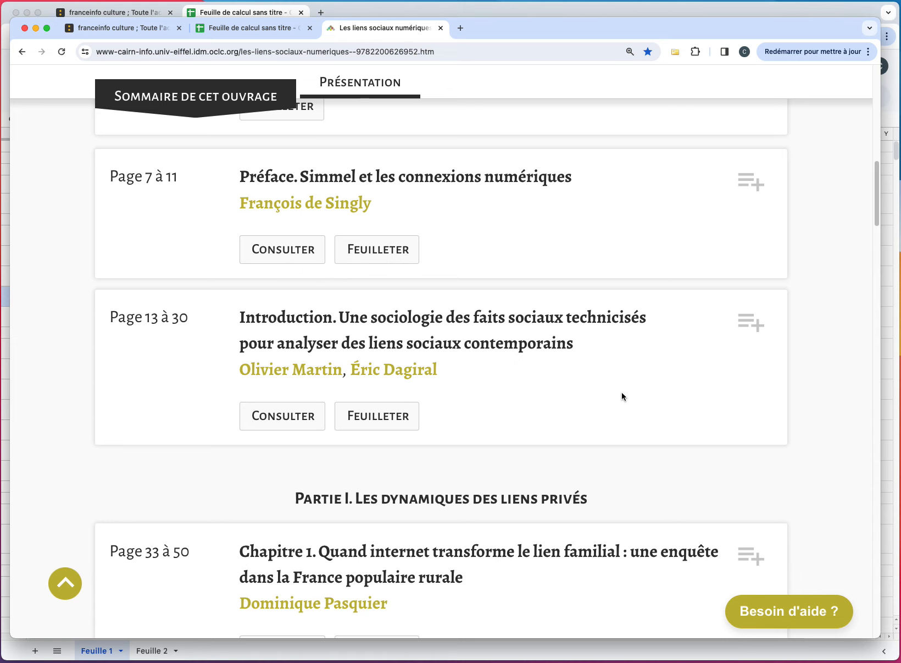
scroll(617, 396, "up", 1)
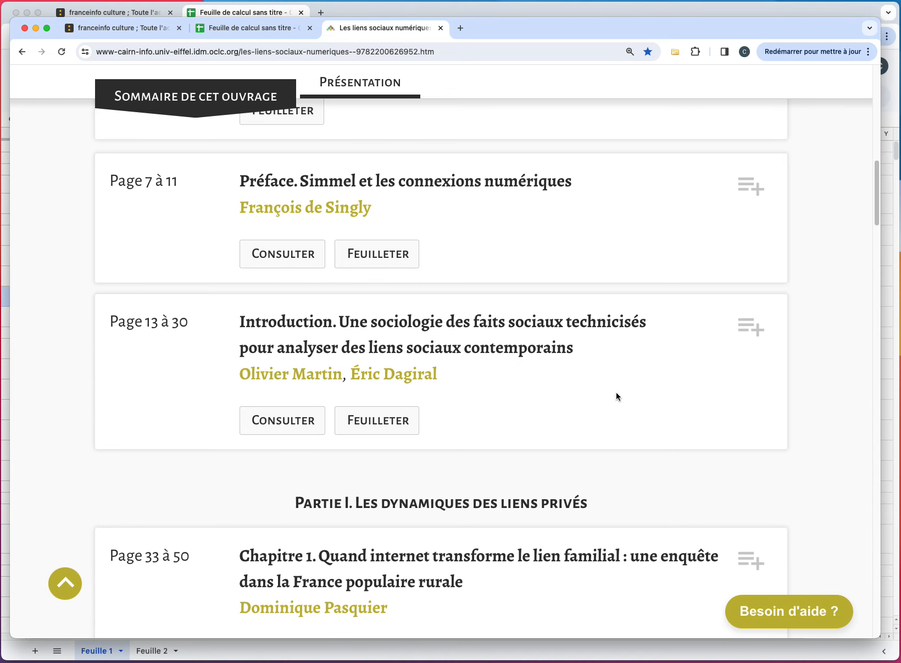
left_click(235, 31)
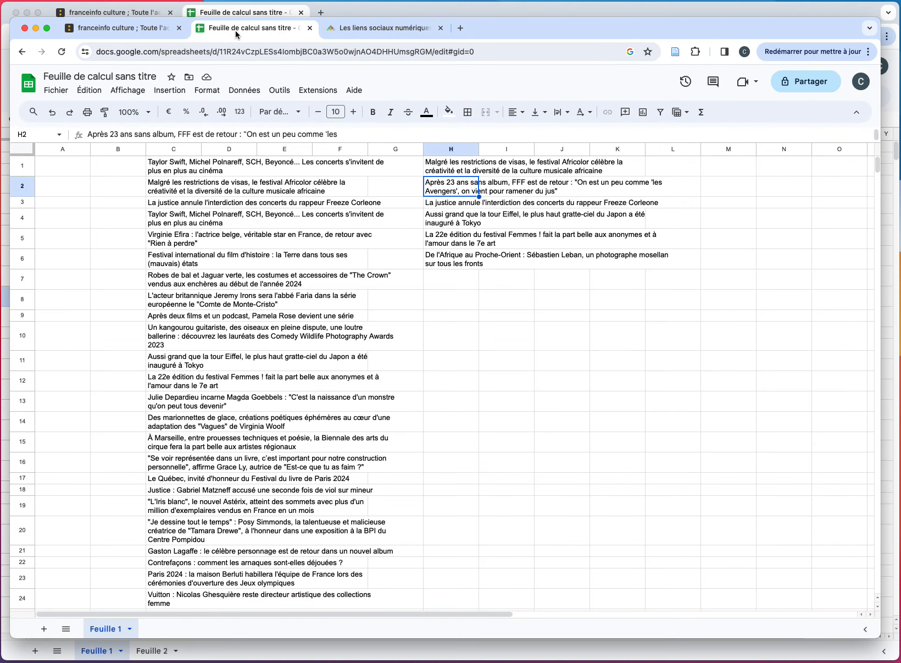
left_click(371, 30)
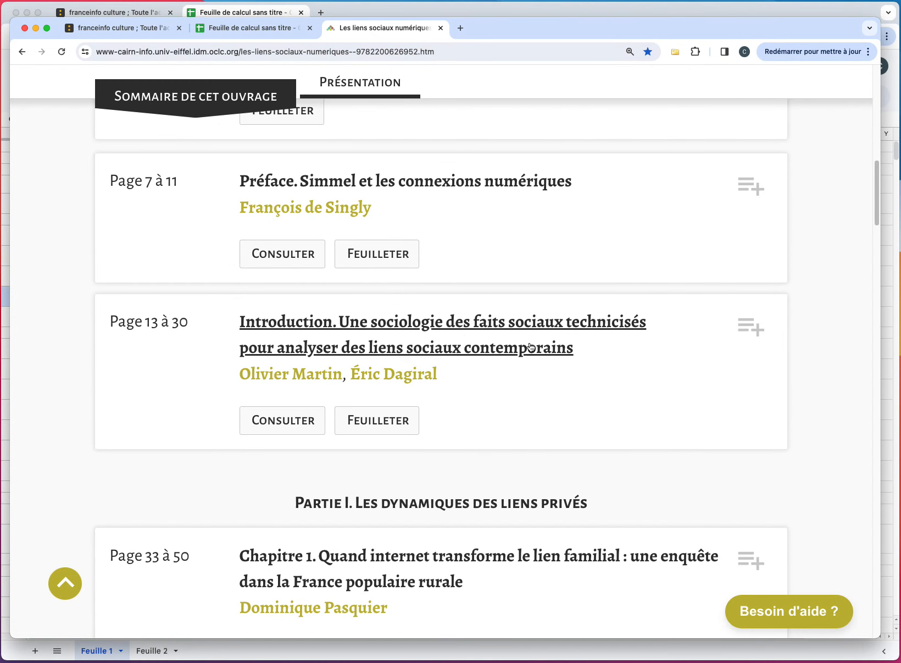
scroll(529, 366, "up", 1)
scroll(522, 371, "up", 5)
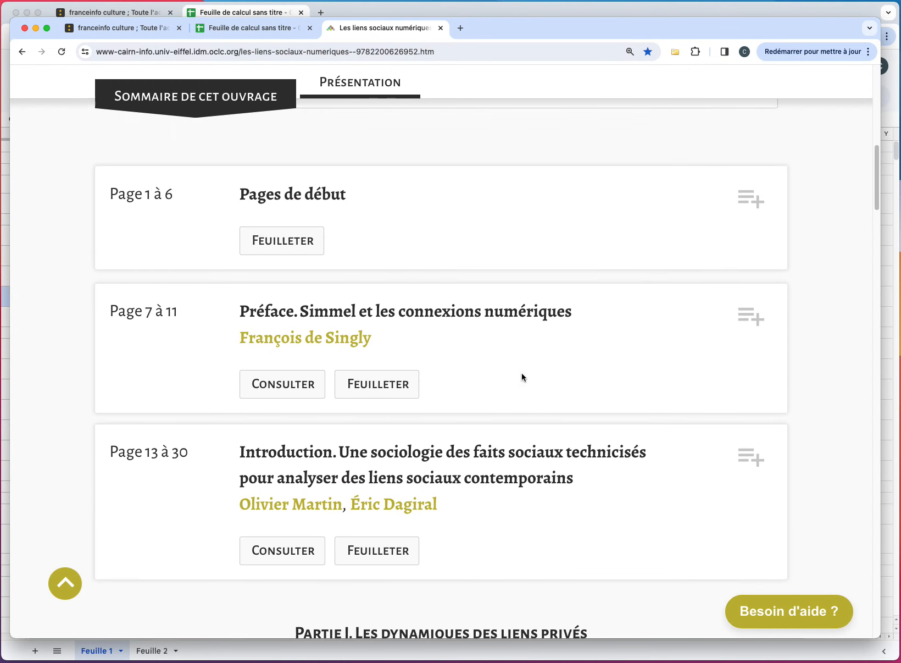
scroll(522, 372, "down", 8)
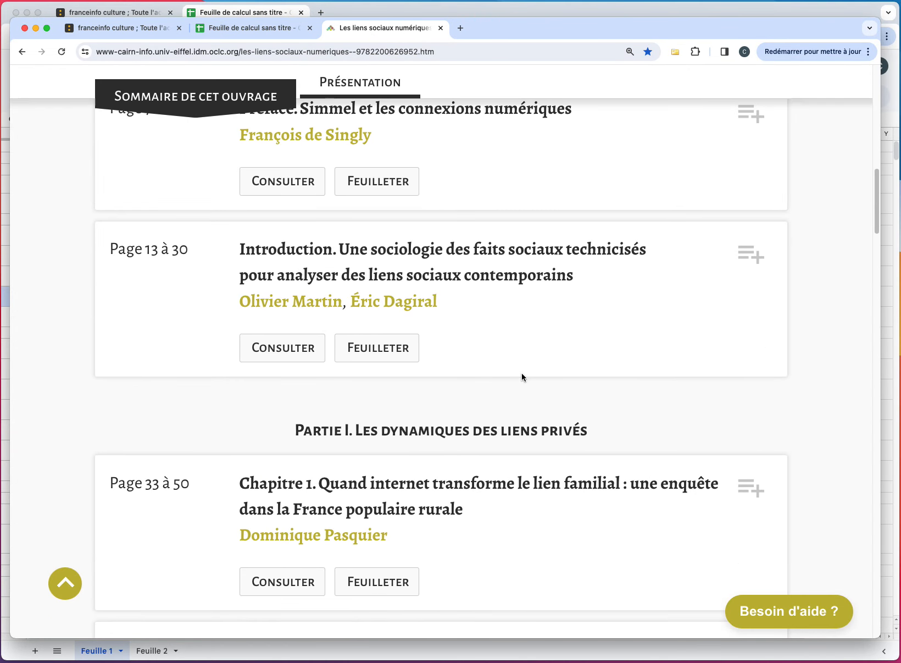
Launch XPath Helper on the Cairn page and capture the XPath of the Chapitre 1 title.
left_click(696, 51)
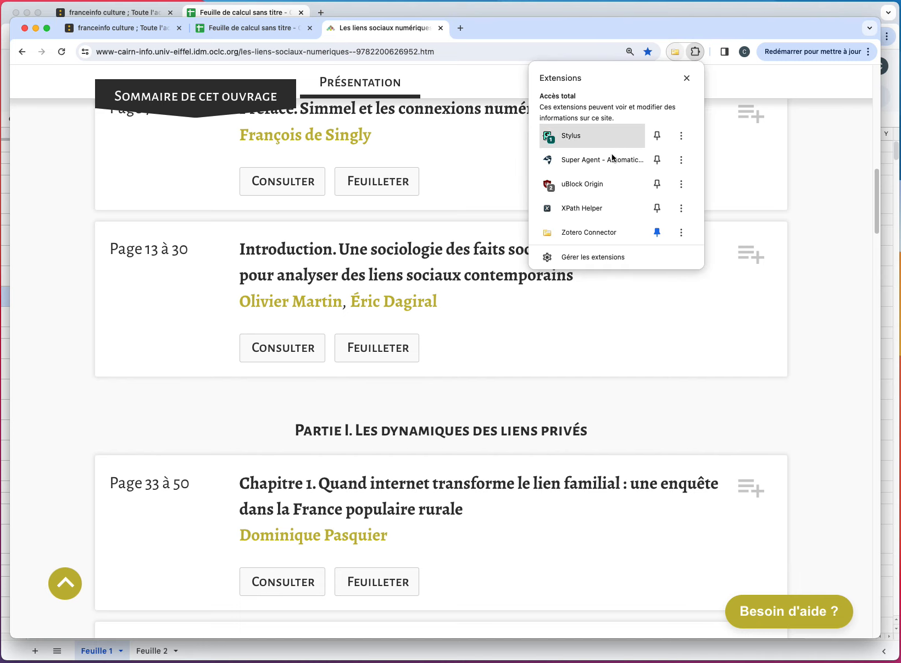
left_click(587, 208)
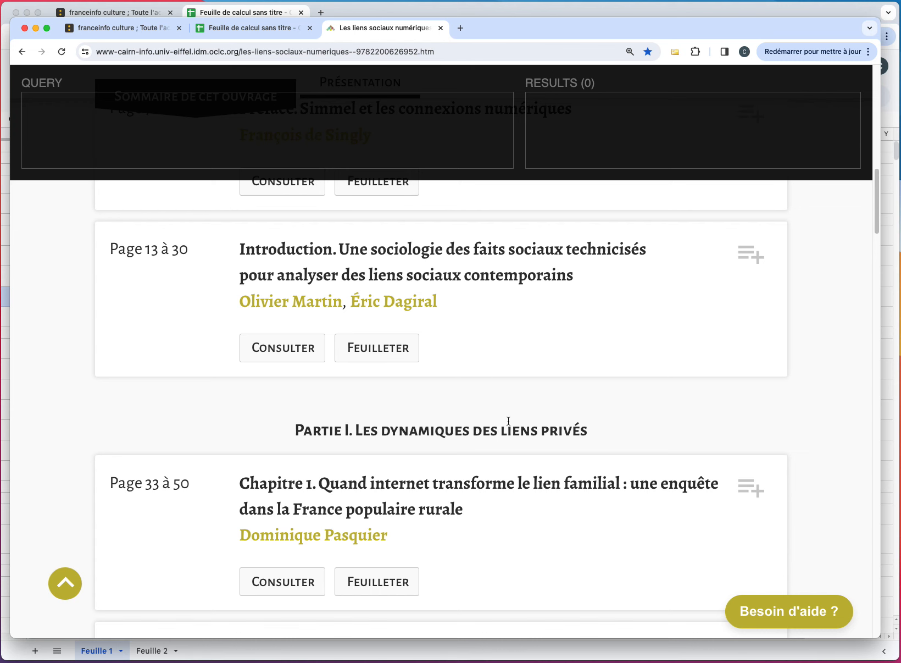
scroll(508, 421, "down", 2)
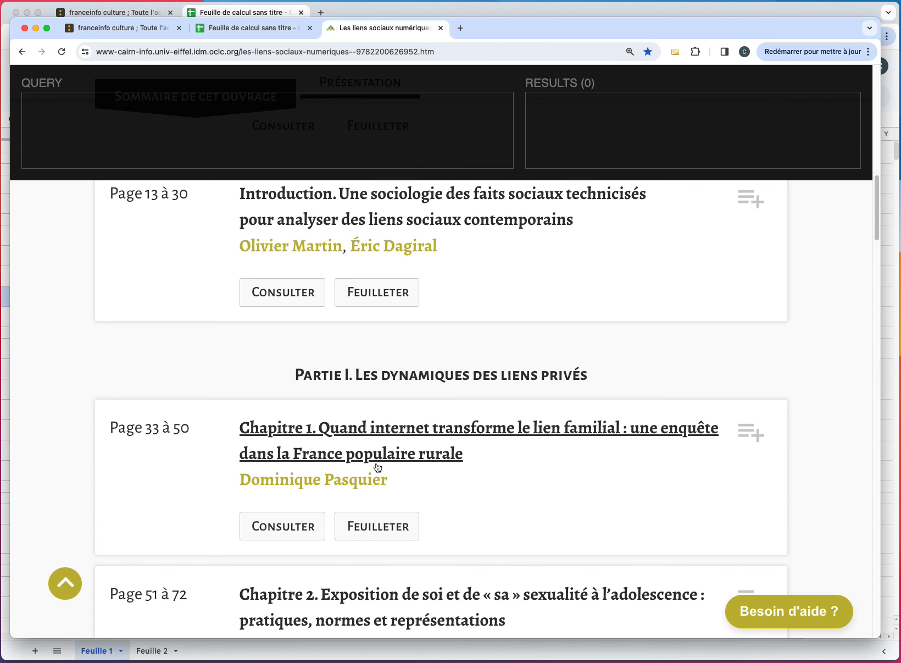
key("shift")
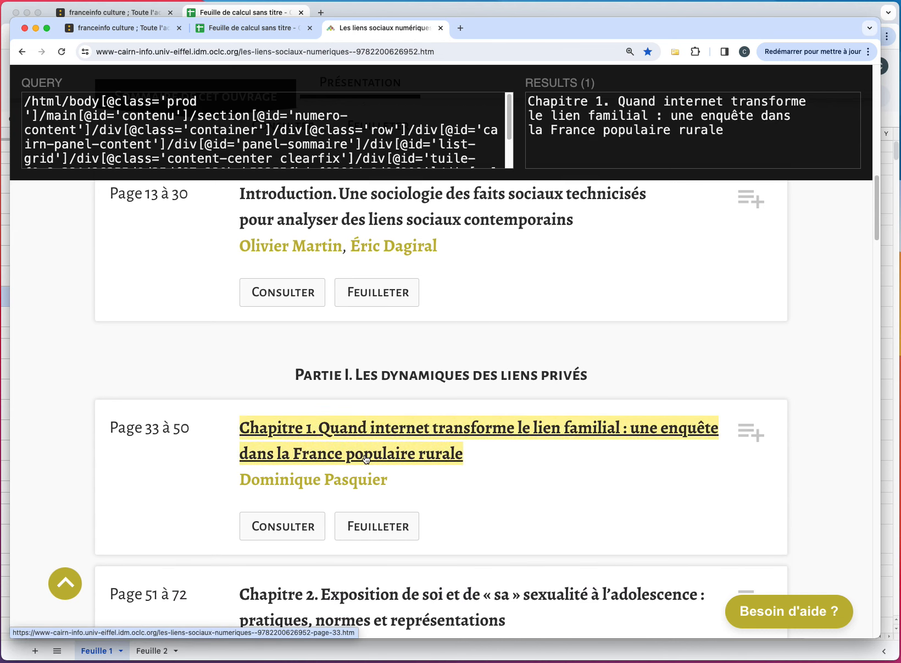
scroll(366, 141, "down", 2)
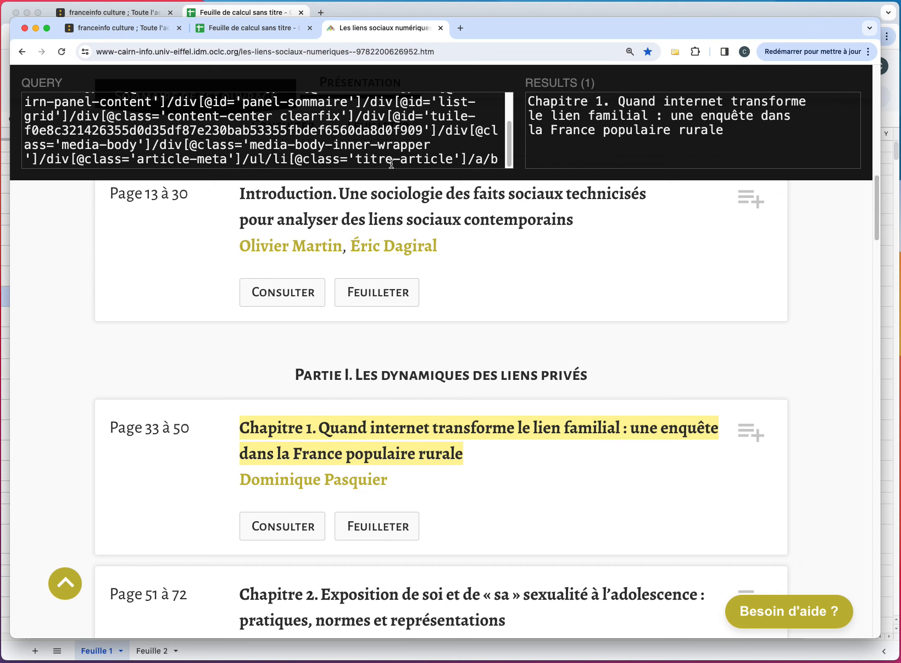
left_click_drag(265, 158, 31, 98)
type("//li[@class='titre-article']/a/b")
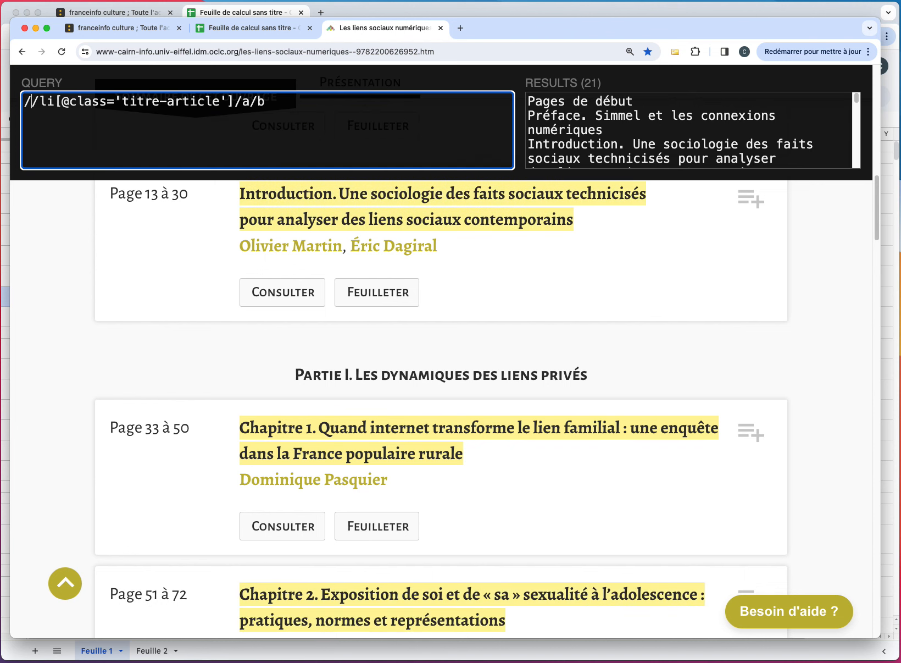
Look through the XPath Helper results and copy the complete list of chapter titles.
scroll(675, 125, "down", 3)
scroll(675, 124, "down", 10)
left_click_drag(681, 126, 685, 126)
left_click(689, 125)
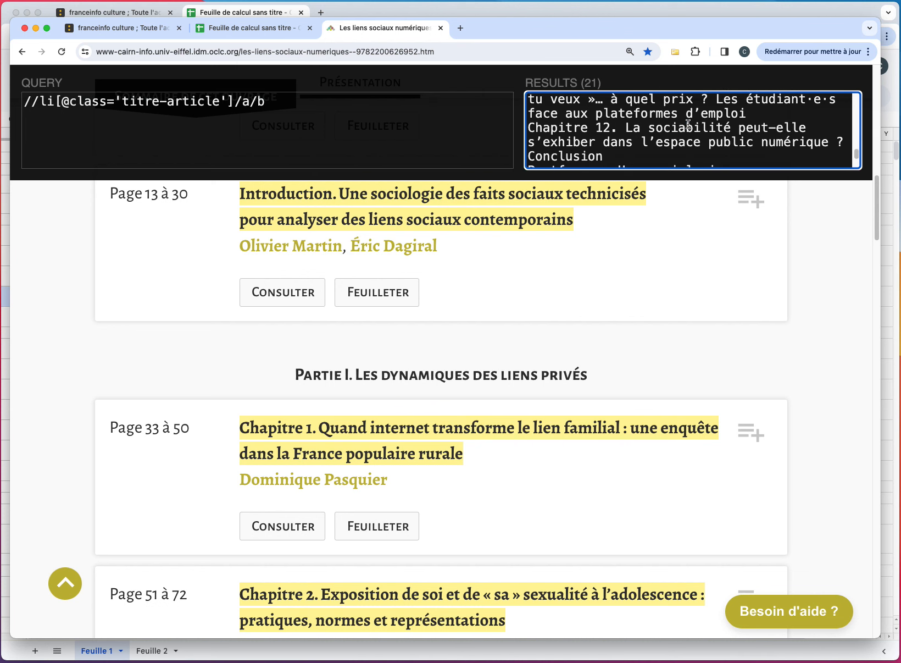
key("super+a")
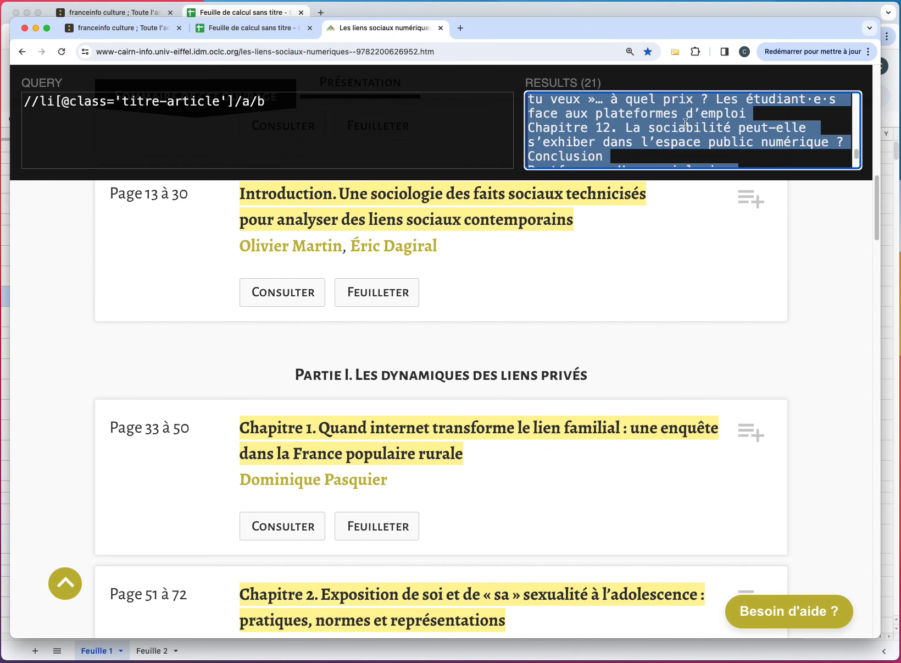
Paste the copied chapter titles into the spreadsheet from cell L1 and check them against the Cairn page's results.
left_click(266, 29)
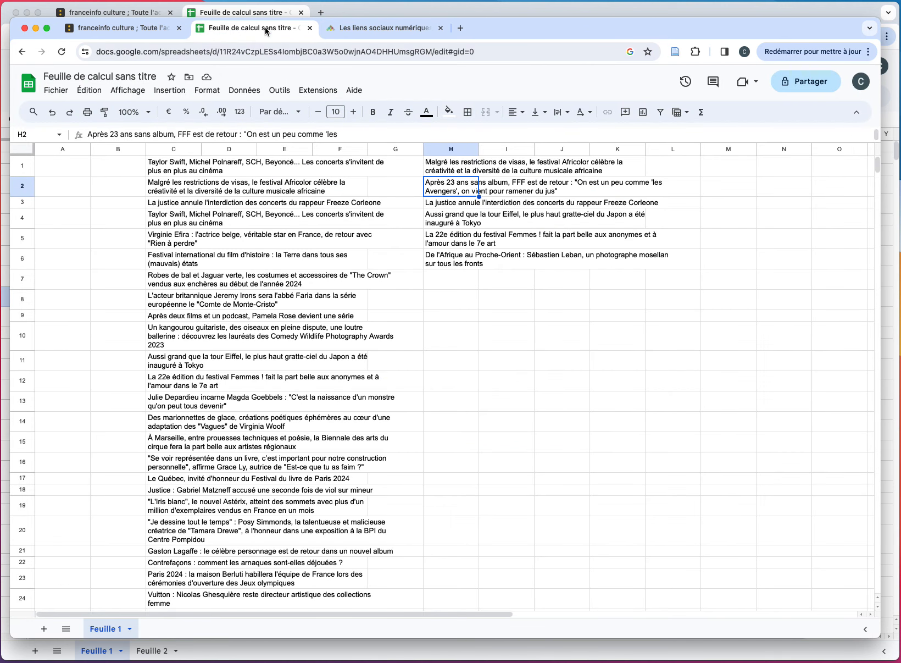
left_click(671, 160)
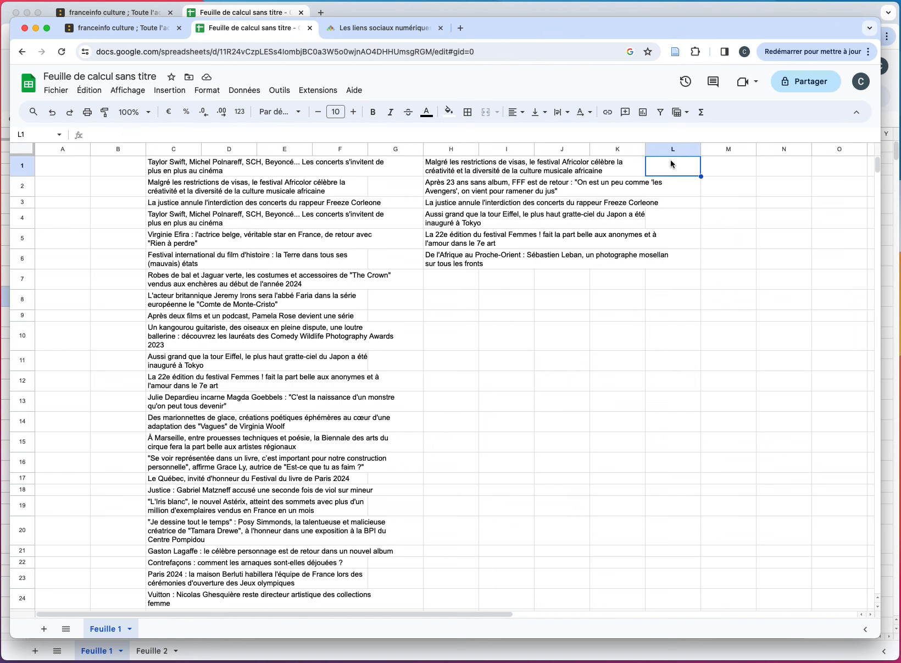
key("super+v")
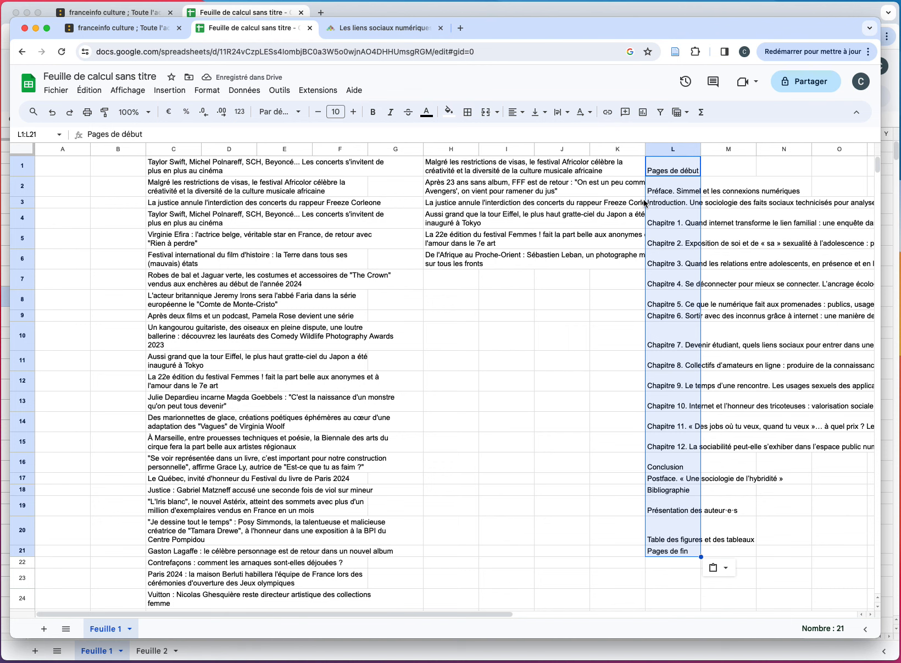
left_click(392, 29)
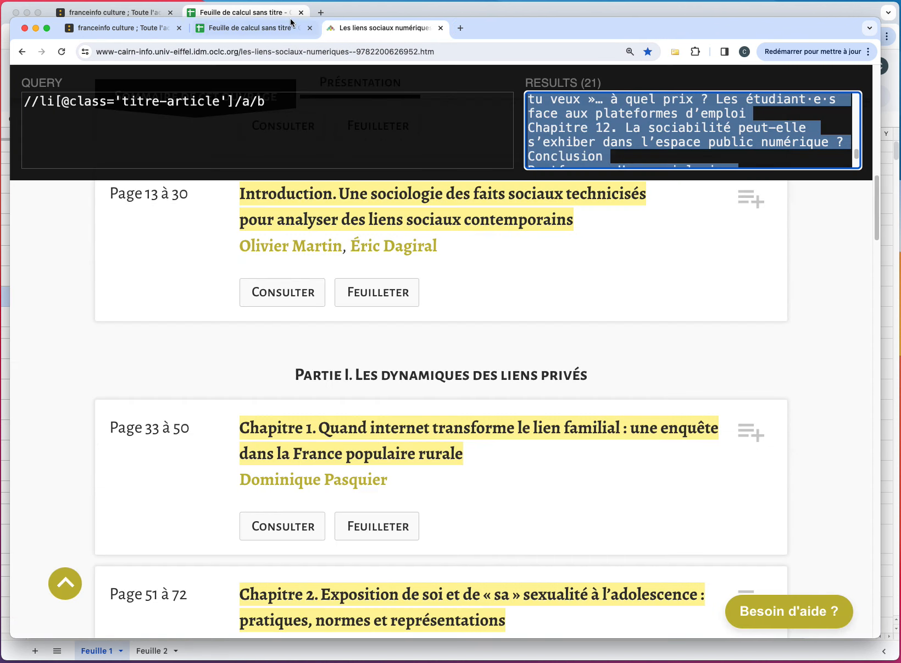
left_click(259, 31)
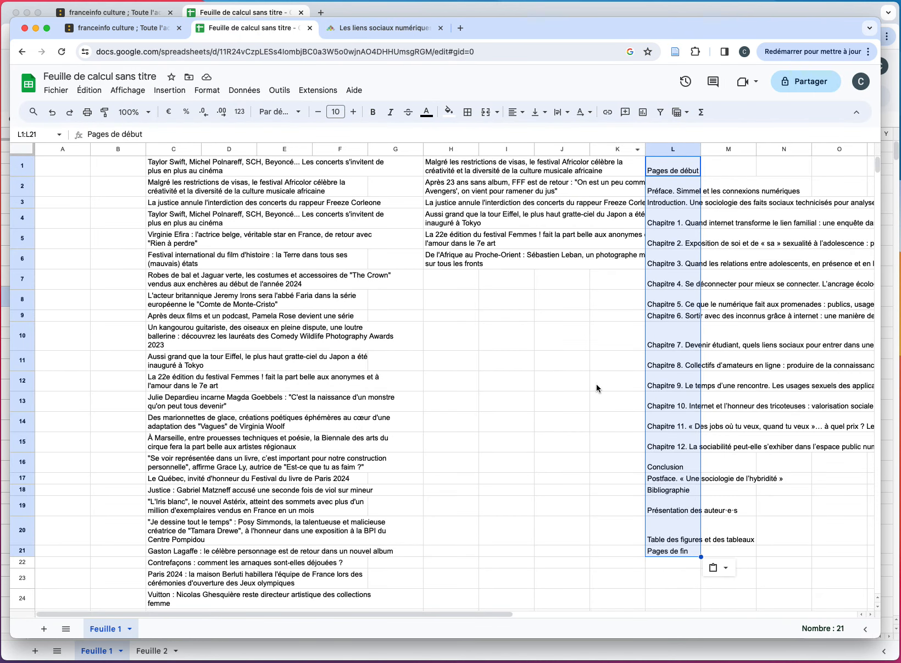